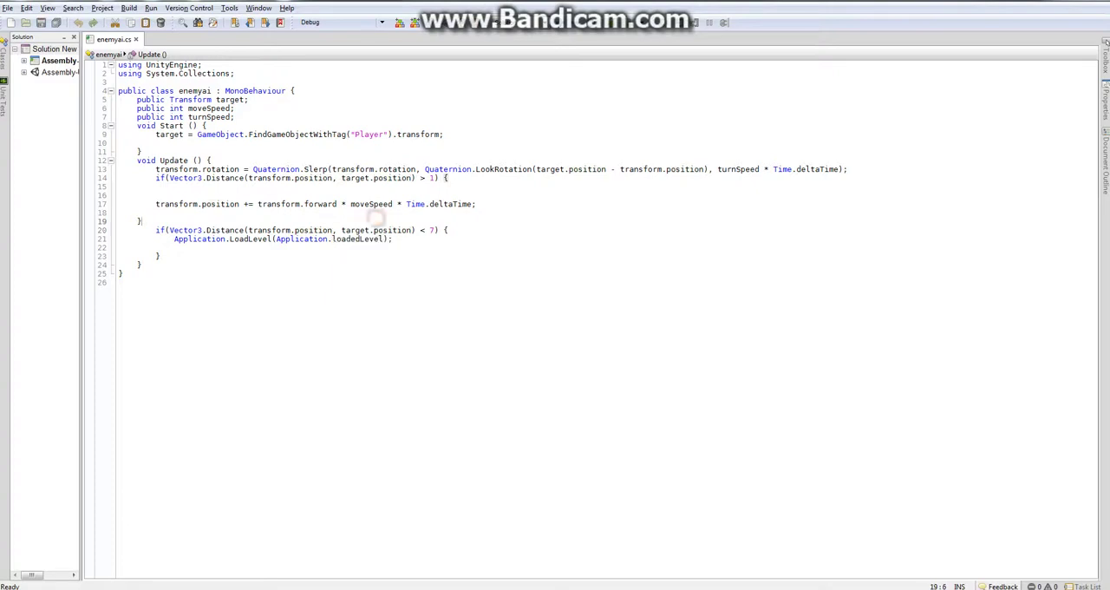
Review the enemyai script's turnSpeed declaration, forward movement and distance check lines.
left_click(375, 160)
left_click(207, 117)
left_click(398, 204)
left_click(468, 222)
left_click(158, 256)
left_click(147, 248)
Replace Application.loadedLevel in the line-21 LoadLevel call with 1 and save the script.
left_click(355, 239)
left_click_drag(382, 239, 281, 240)
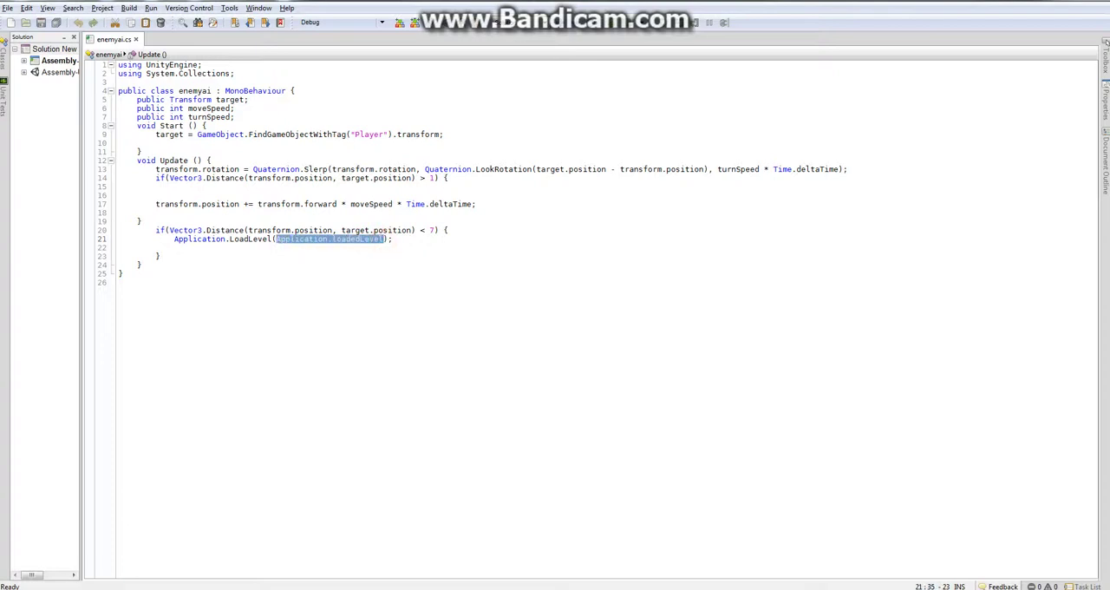
type("1")
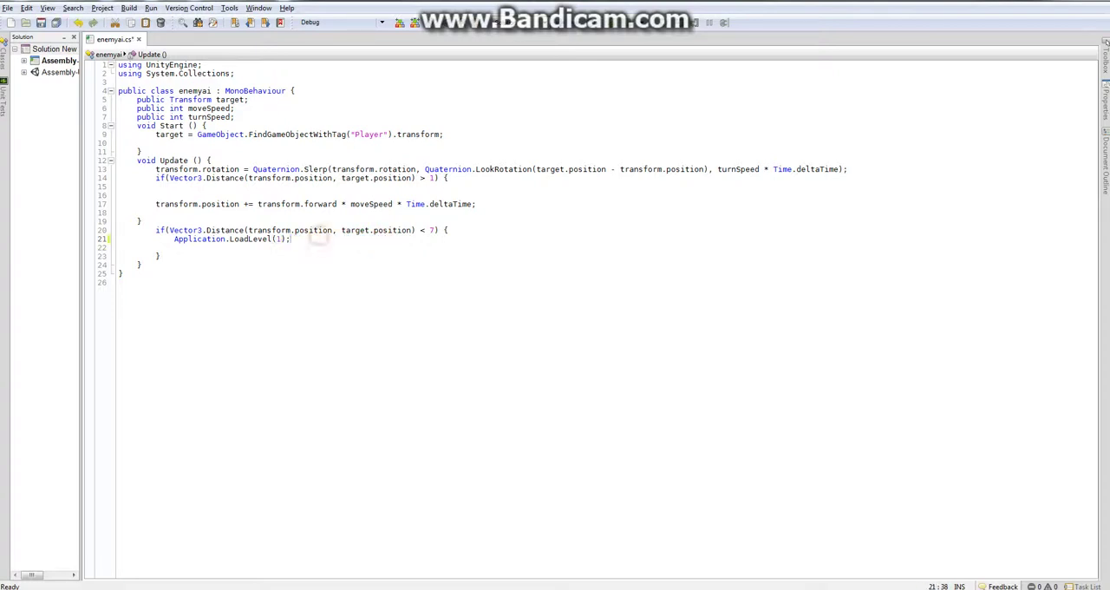
left_click(293, 213)
left_click(470, 204)
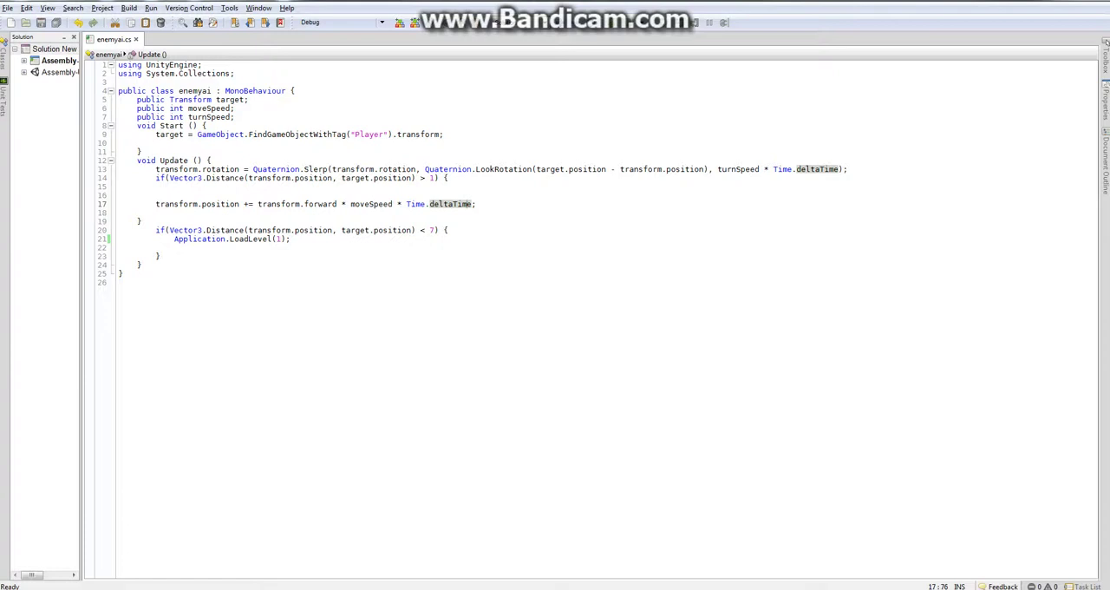
left_click(686, 256)
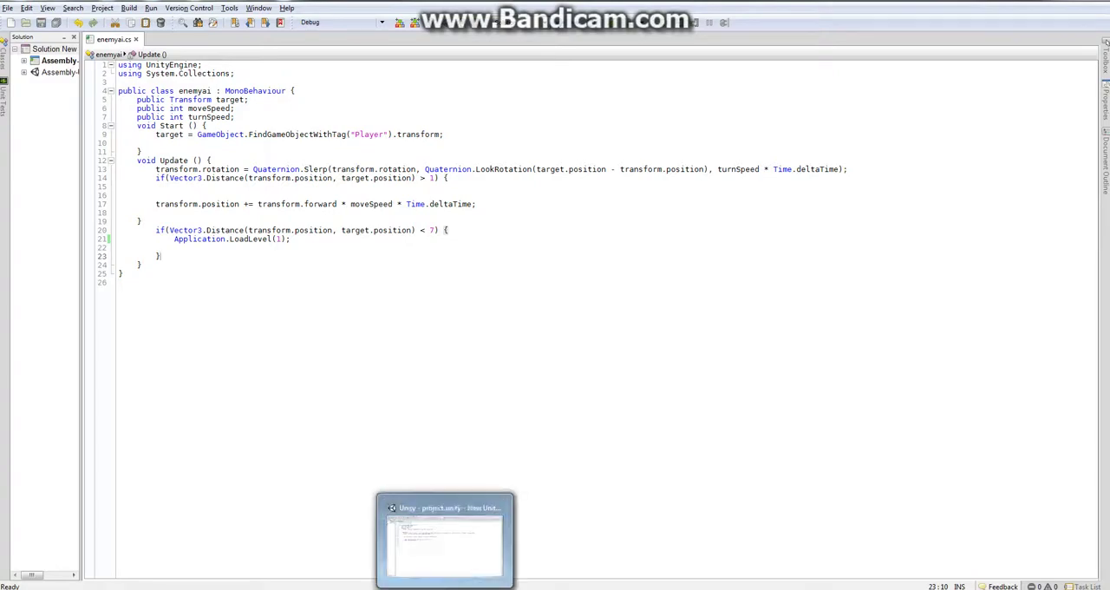
Back in Unity, select the dead scene in the top-level Assets folder.
left_click(403, 538)
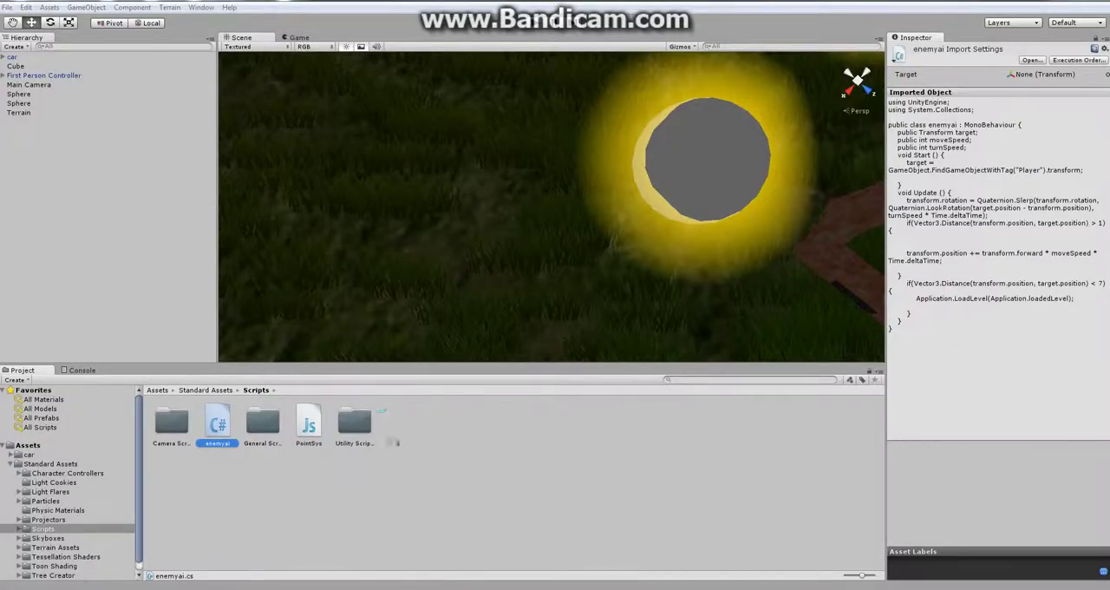
left_click(412, 477)
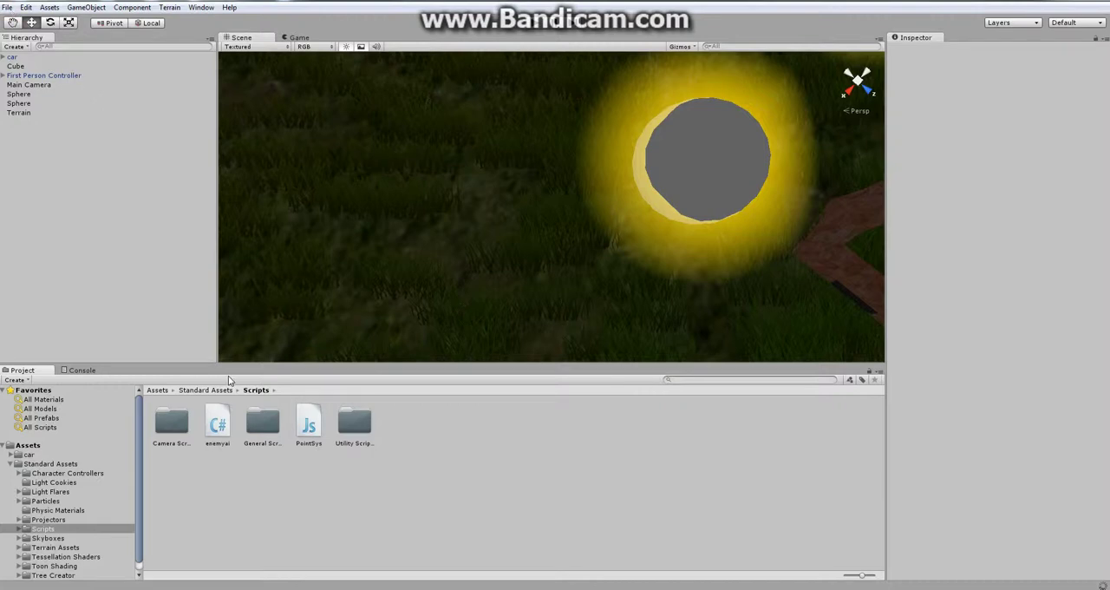
left_click(28, 445)
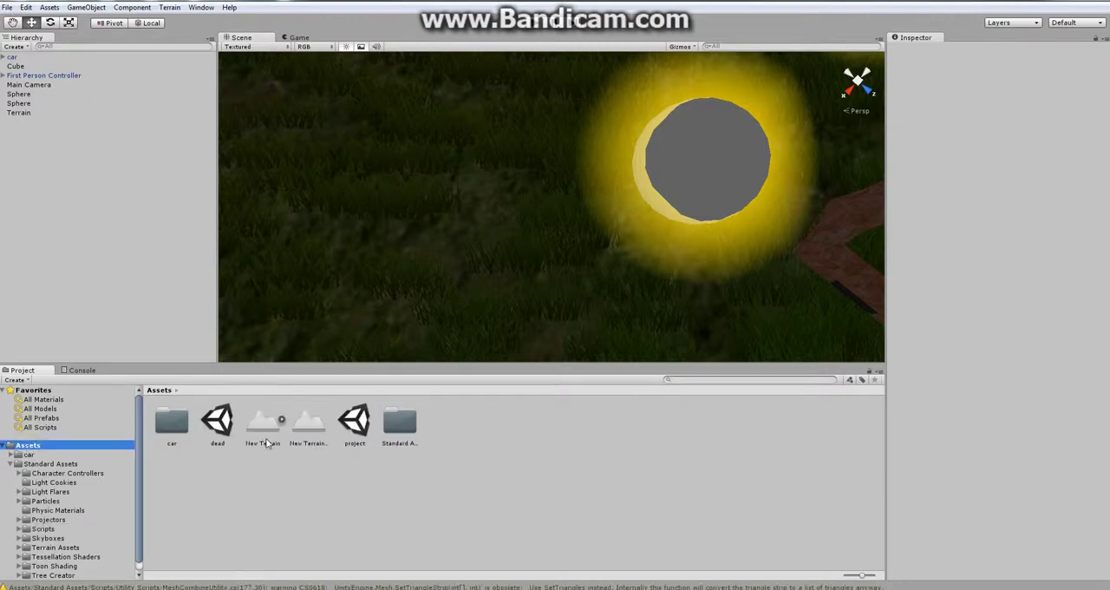
left_click(219, 437)
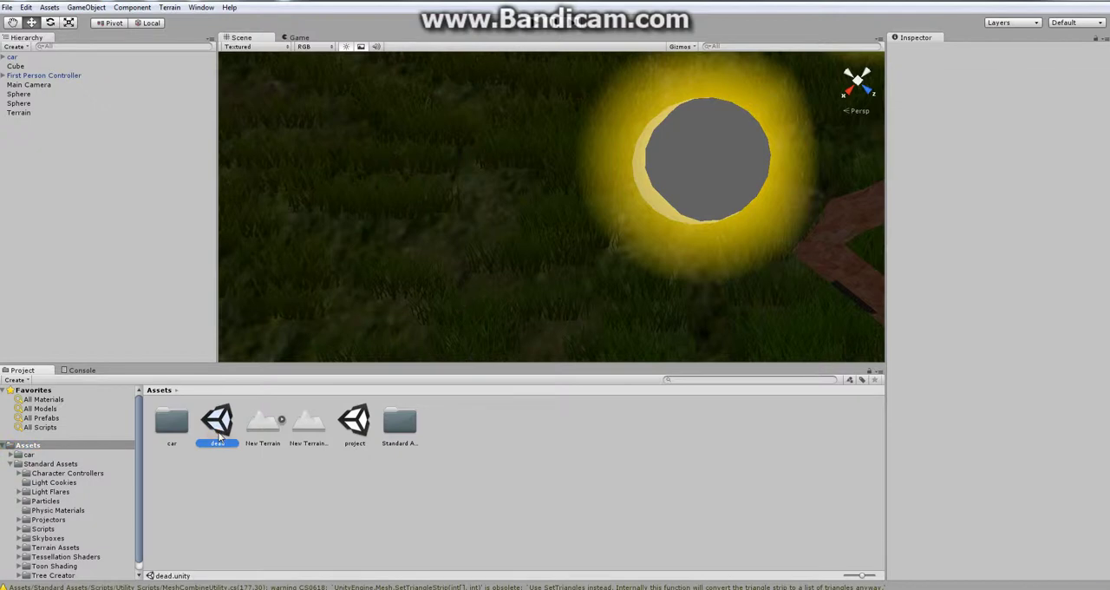
Open the dead scene and frame the First Person Controller close up on the terrain.
double_click(219, 438)
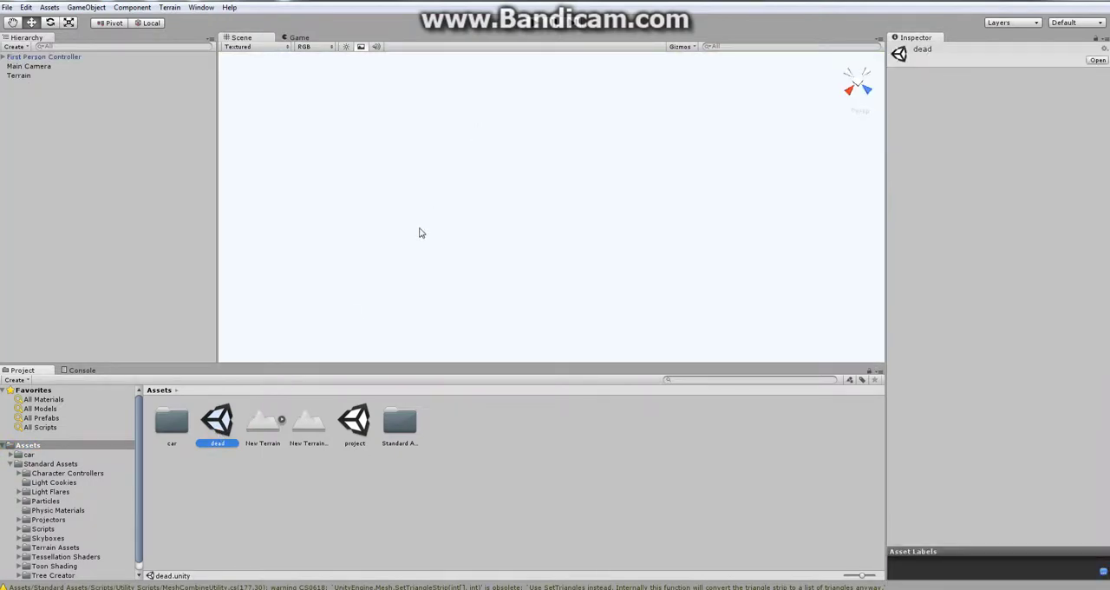
middle_click_drag(419, 232, 510, 153)
scroll(510, 154, "down", 2)
scroll(511, 154, "down", 2)
scroll(513, 154, "down", 2)
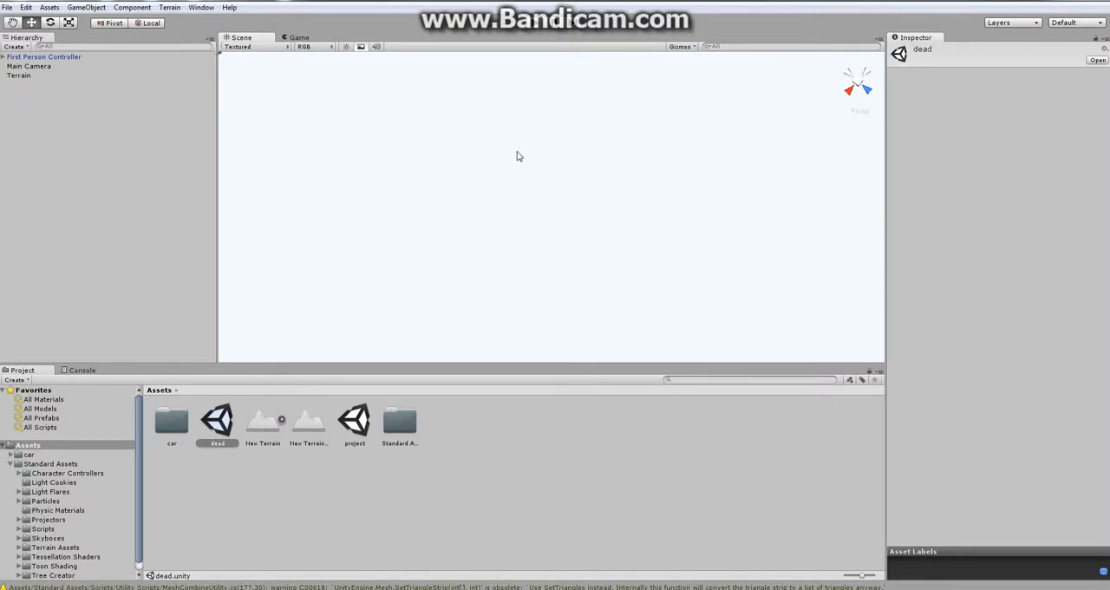
scroll(517, 156, "down", 2)
scroll(529, 178, "down", 2)
scroll(559, 226, "down", 2)
scroll(576, 238, "down", 2)
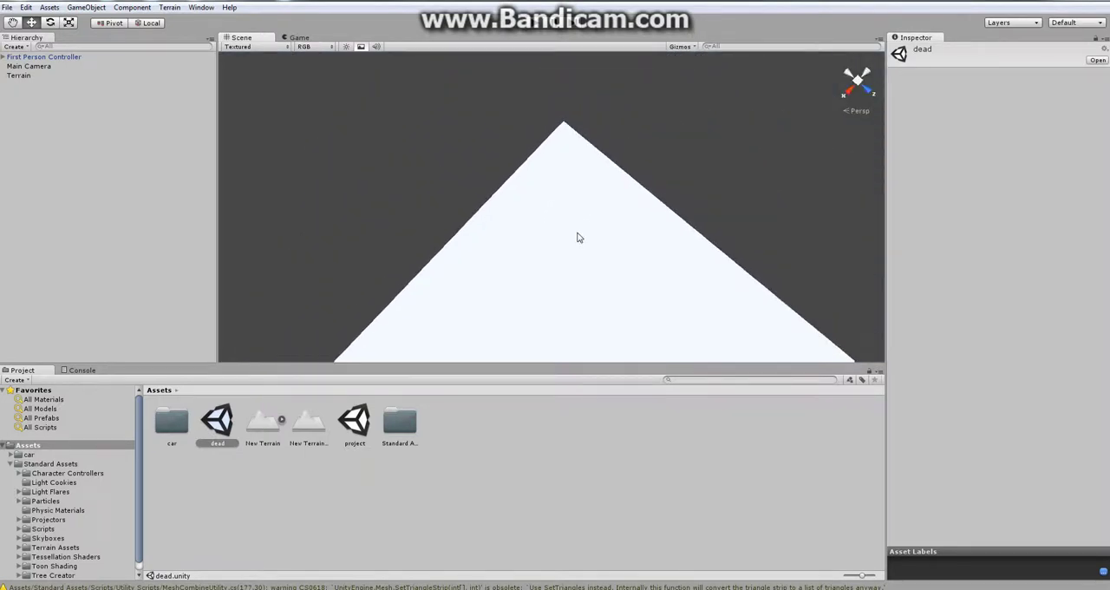
scroll(585, 241, "down", 1)
mouse_move(590, 244)
middle_mouse_down()
mouse_move(429, 341)
mouse_move(543, 166)
mouse_move(613, 134)
middle_mouse_up()
double_click(39, 57)
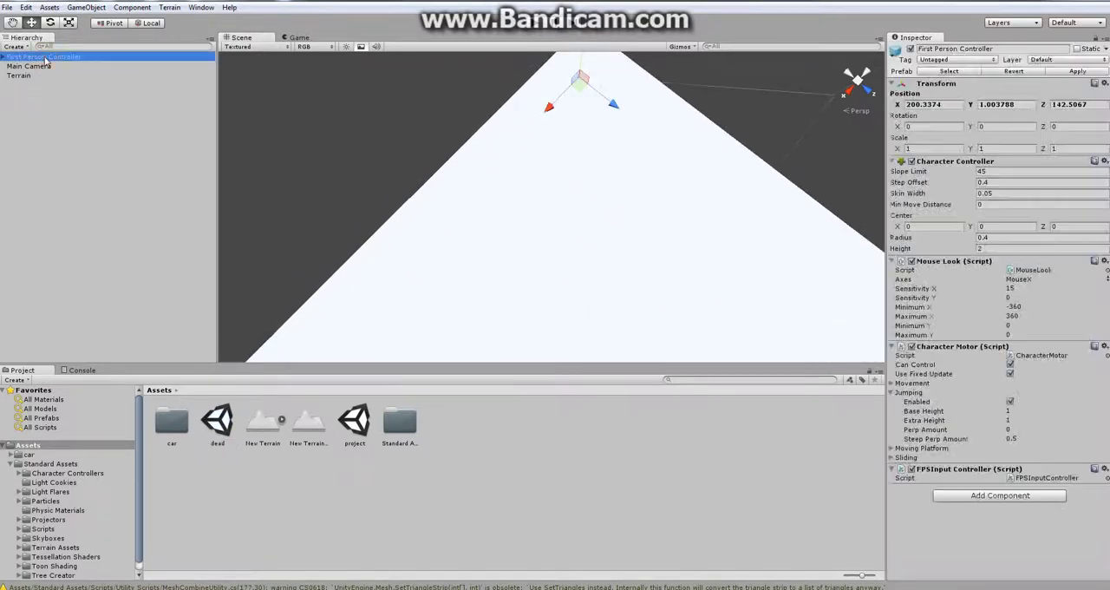
mouse_move(495, 268)
left_mouse_down("alt")
mouse_move(565, 255)
mouse_move(415, 225)
mouse_move(706, 217)
mouse_move(547, 257)
mouse_move(670, 251)
mouse_move(565, 287)
mouse_move(676, 174)
mouse_move(607, 310)
left_mouse_up("alt")
mouse_move(626, 234)
left_mouse_down("alt")
mouse_move(647, 136)
mouse_move(617, 298)
left_mouse_up("alt")
mouse_move(618, 297)
middle_mouse_down()
mouse_move(648, 164)
mouse_move(650, 255)
mouse_move(662, 240)
middle_mouse_up()
middle_click_drag(656, 284, 655, 272)
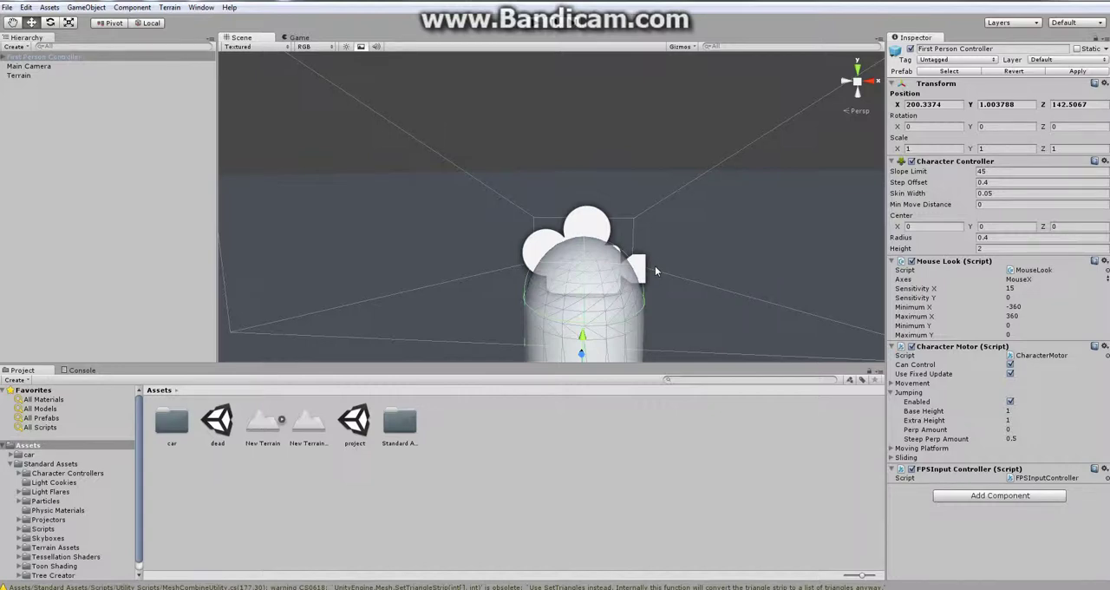
Browse the Standard Assets Light Flares, Projectors, Toon Shading and Particles folders.
left_click(42, 492)
left_click(37, 519)
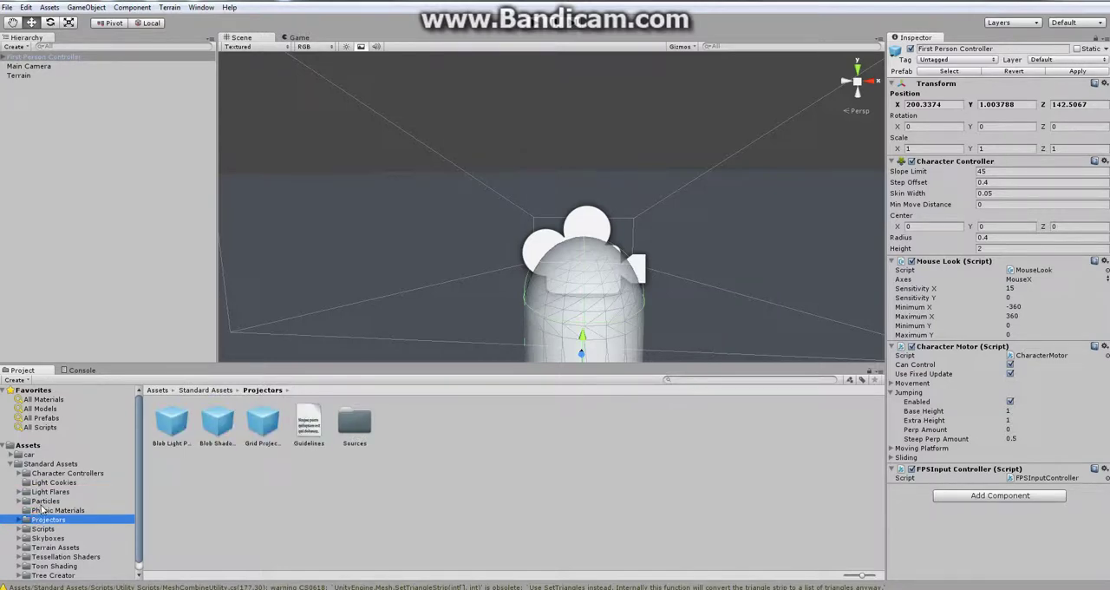
left_click_drag(138, 497, 137, 513)
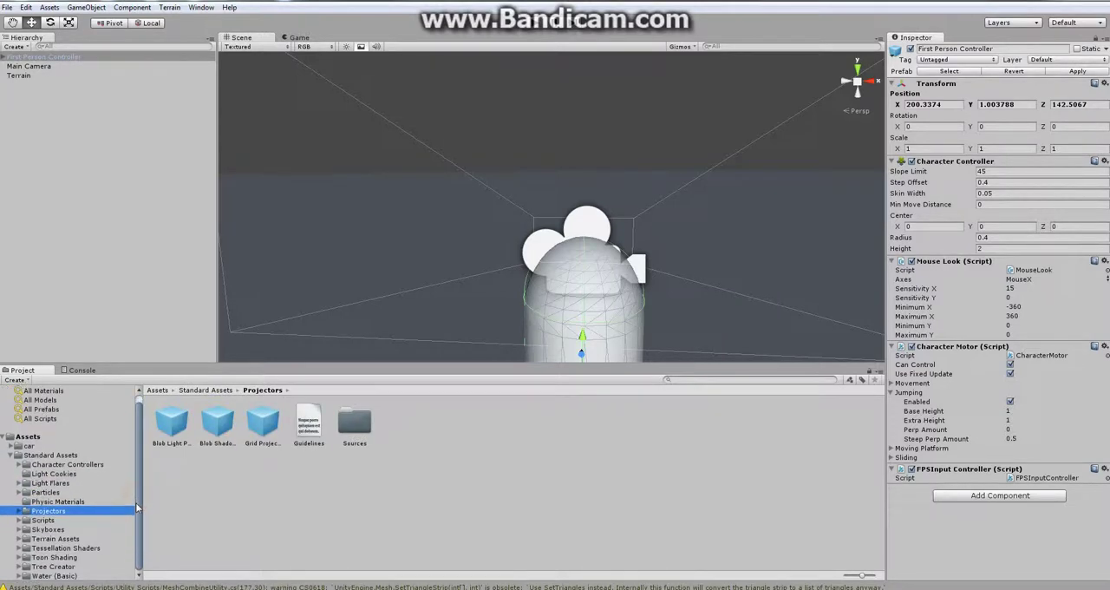
left_click(60, 557)
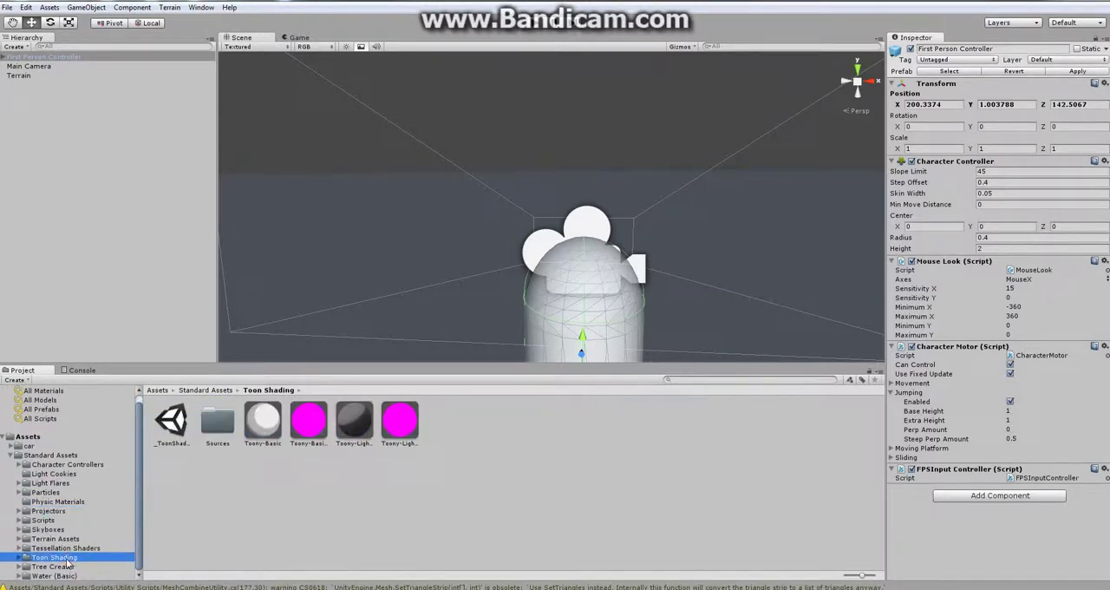
left_click(66, 559)
left_click(40, 538)
left_click(45, 521)
left_click(46, 501)
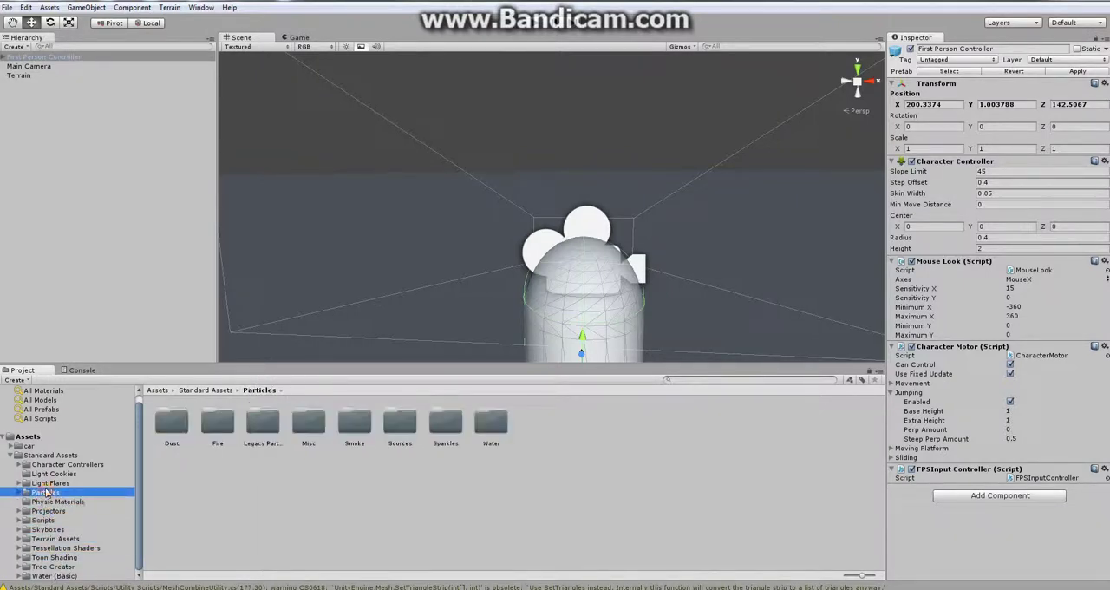
left_click(39, 483)
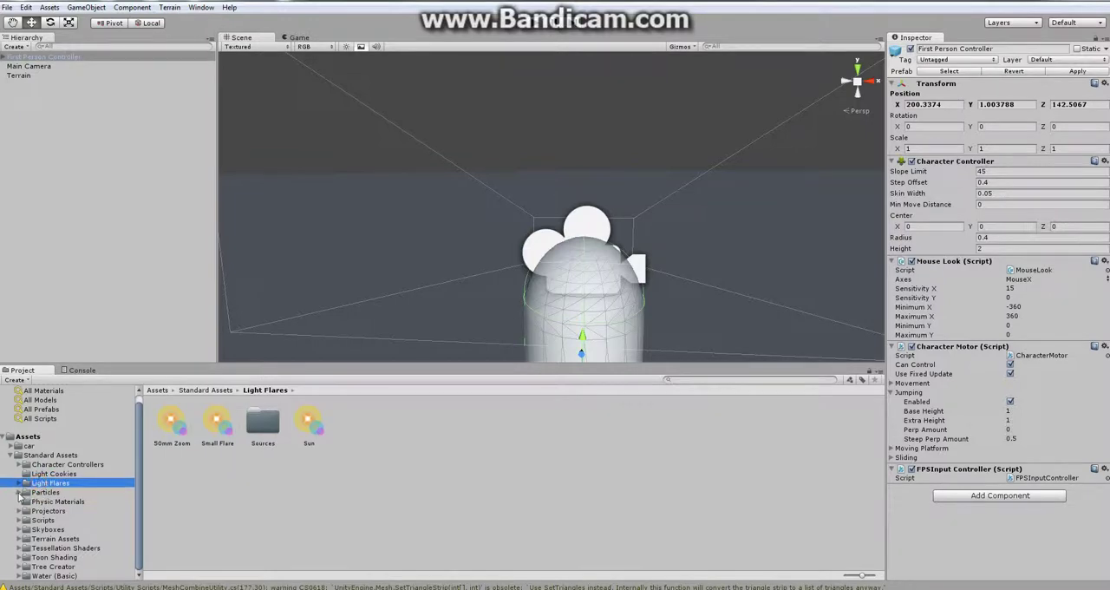
Browse the Particles subfolders (Dust, Misc, Sources, Sparkles, Fire), then open Light Flares.
left_click(19, 492)
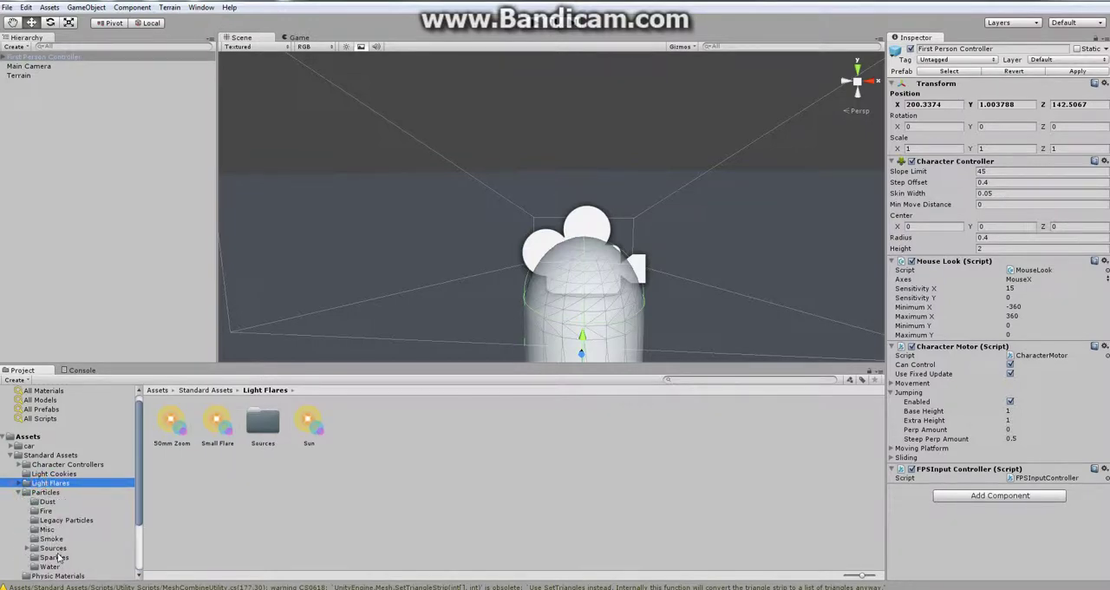
left_click(48, 511)
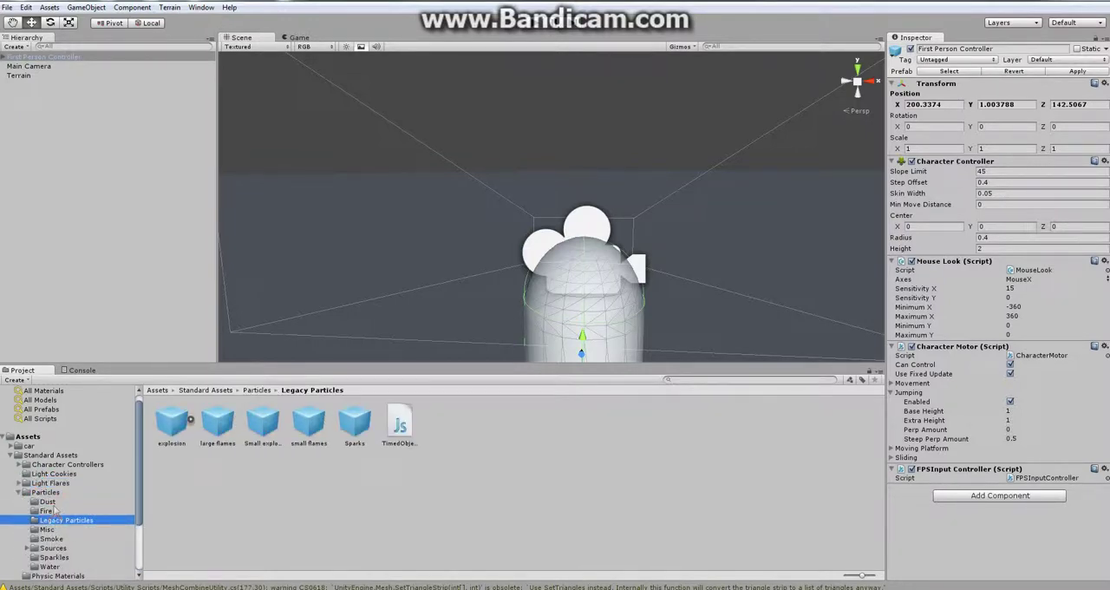
left_click(52, 502)
left_click(49, 517)
left_click(47, 501)
left_click(57, 519)
left_click(47, 529)
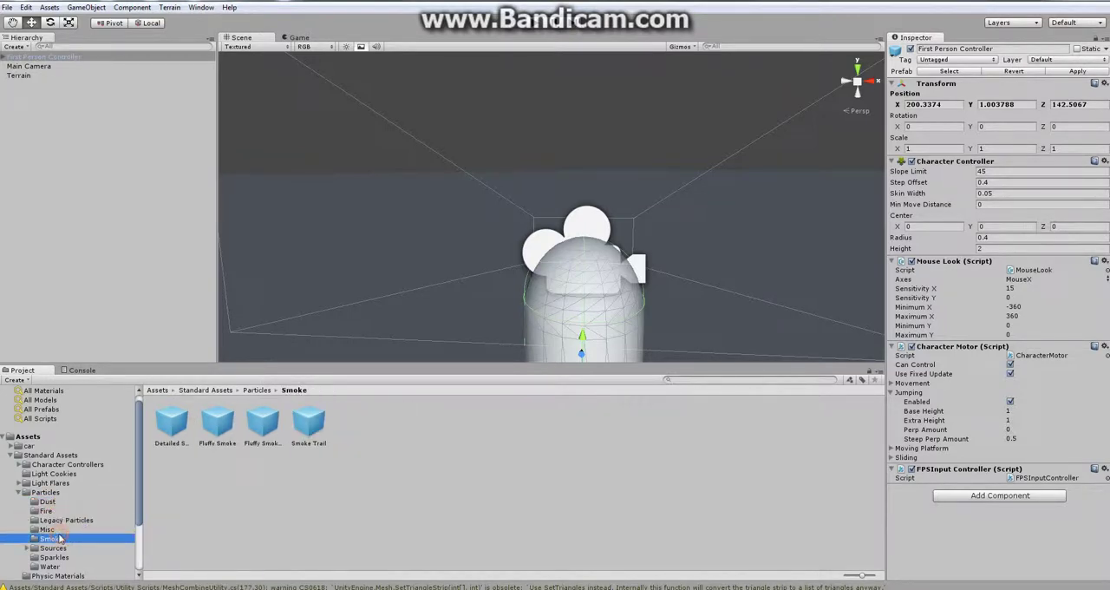
left_click(61, 539)
left_click(63, 548)
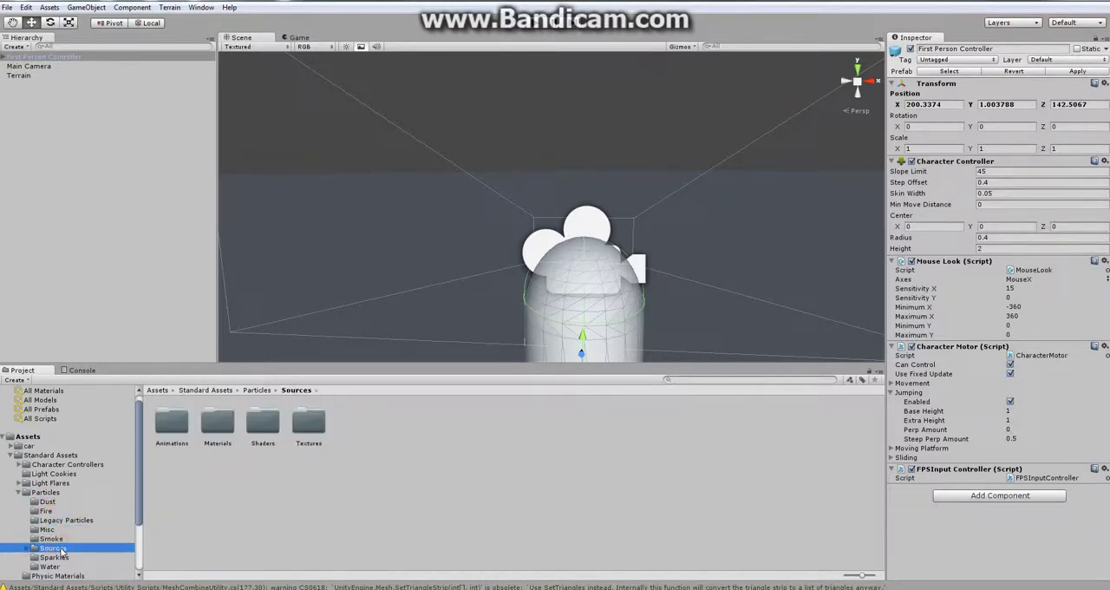
left_click(50, 566)
left_click(58, 548)
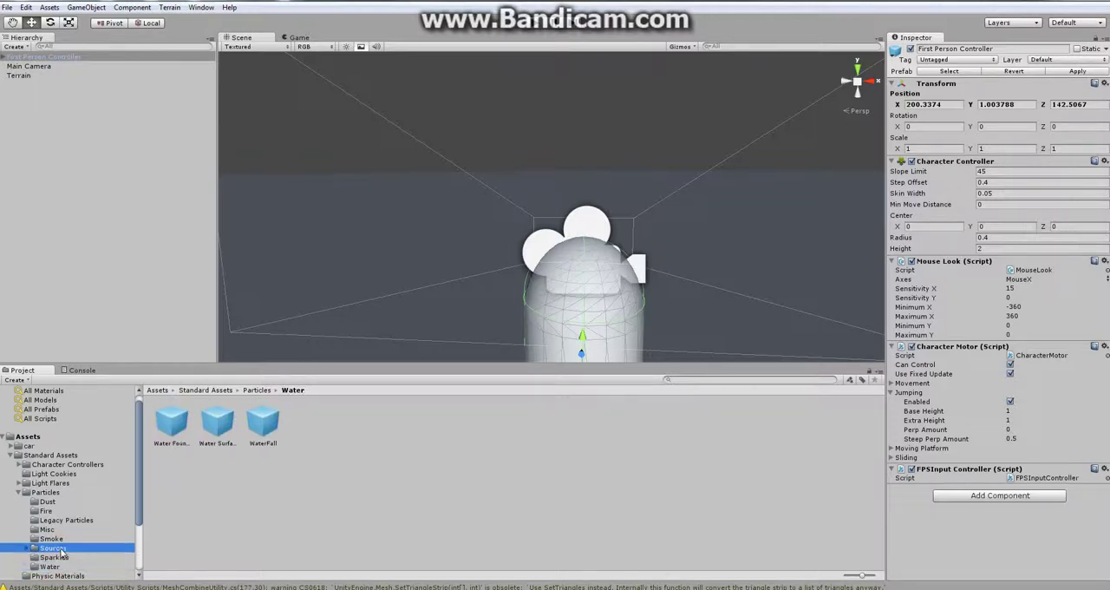
left_click(41, 530)
left_click(47, 511)
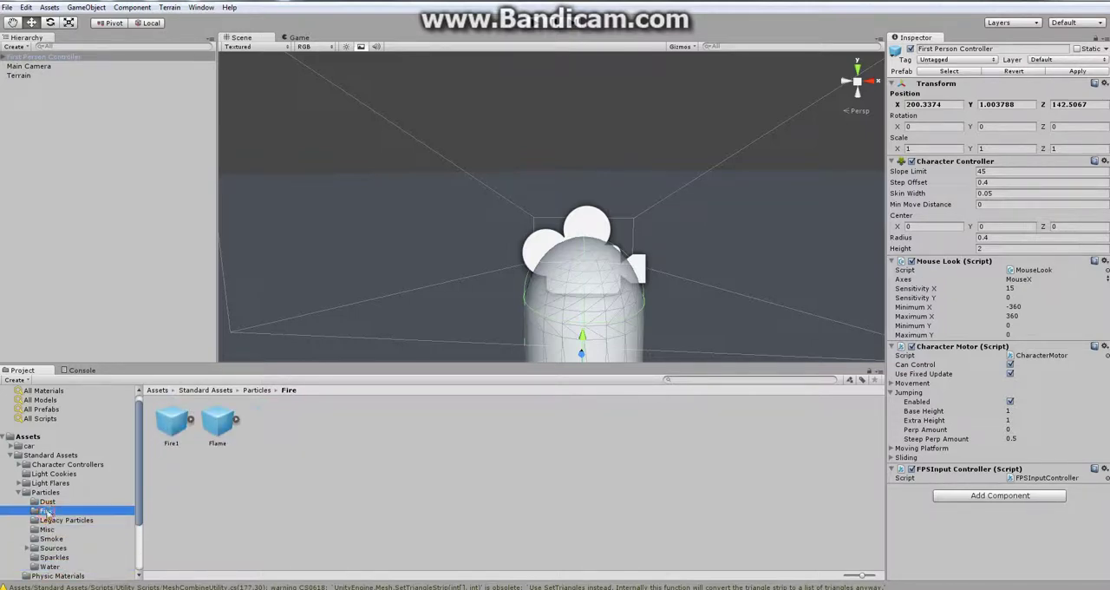
left_click(48, 492)
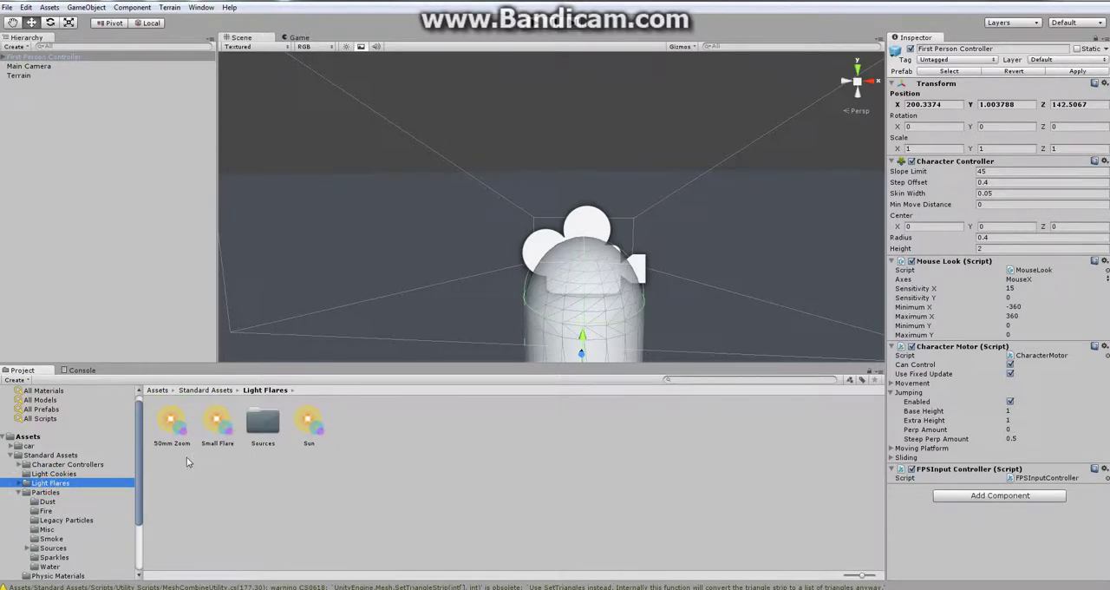
scroll(528, 316, "up", 5)
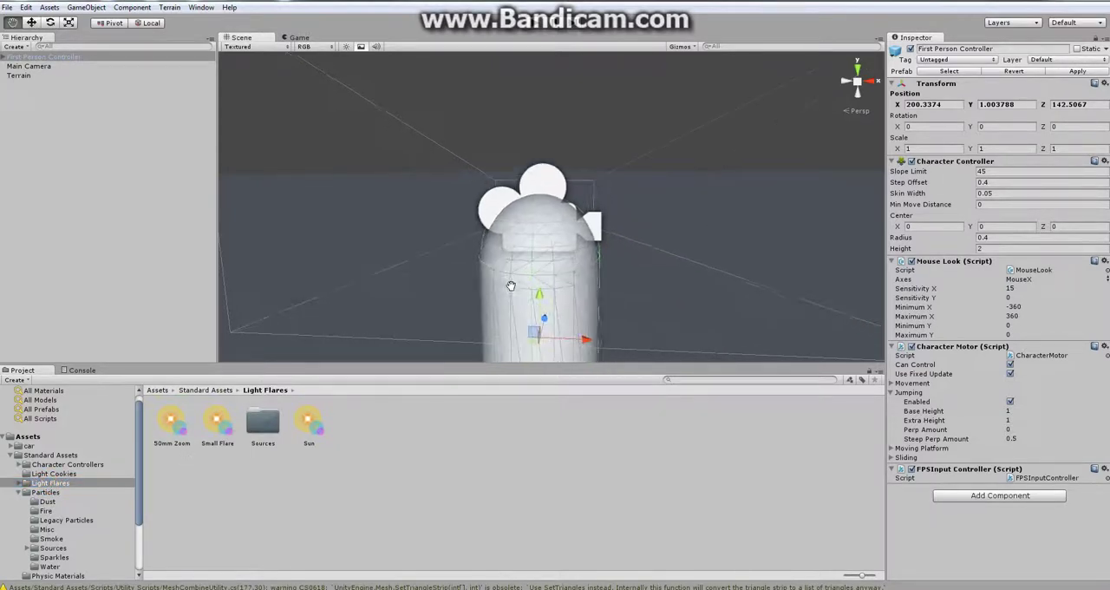
Select the 50mm Zoom flare asset and open GameObject's Create Other menu.
mouse_move(528, 316)
left_mouse_down("alt")
mouse_move(536, 213)
mouse_move(610, 240)
left_mouse_up("alt")
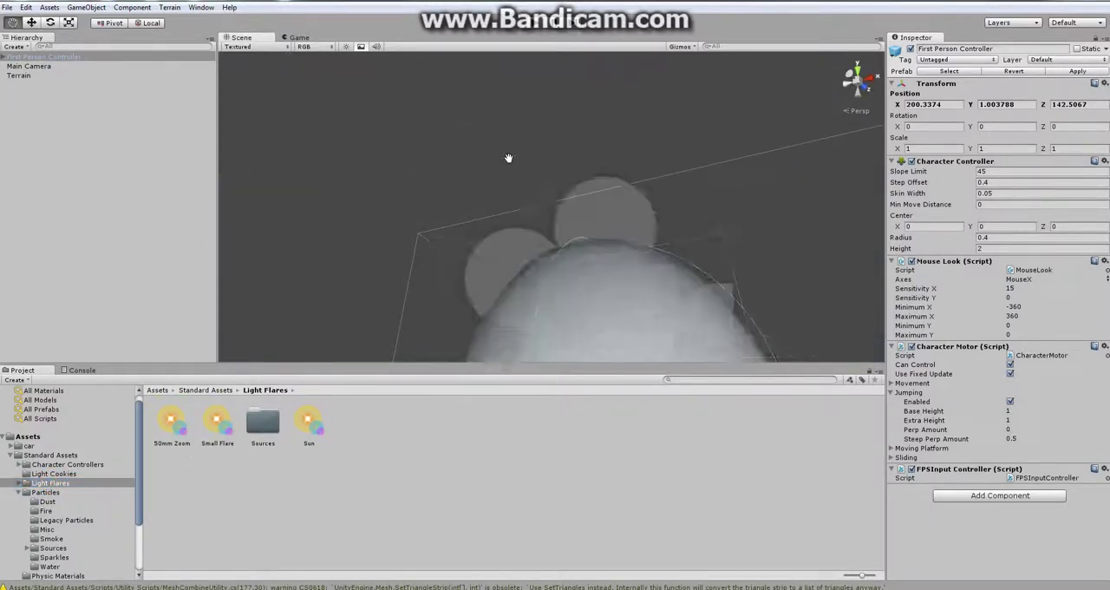
scroll(598, 217, "up", 3)
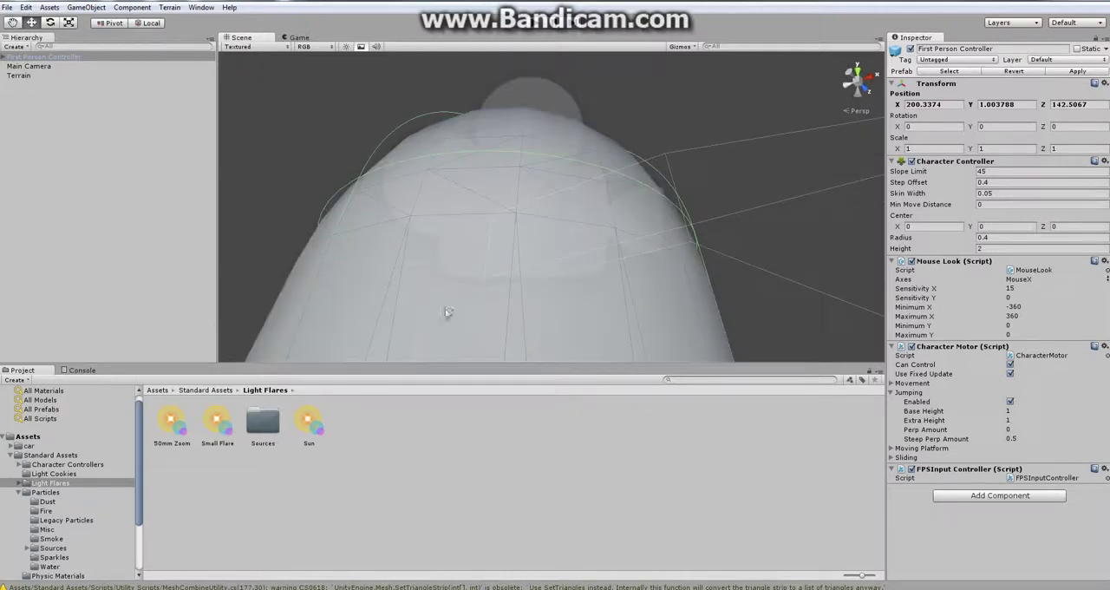
left_click(173, 422)
left_click_drag(172, 417, 159, 427)
left_click(49, 8)
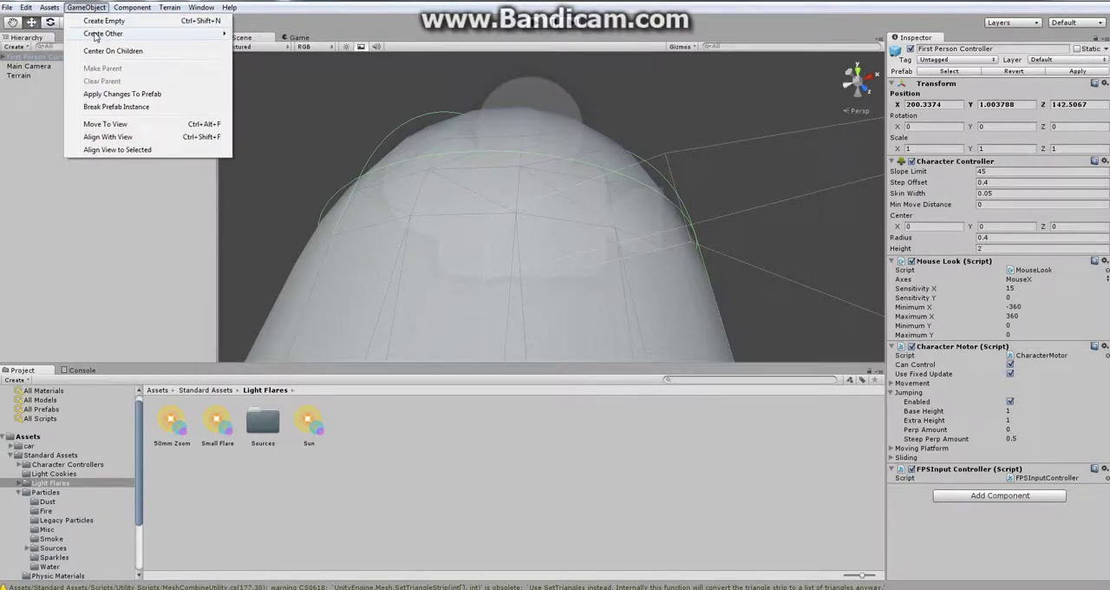
mouse_move(103, 33)
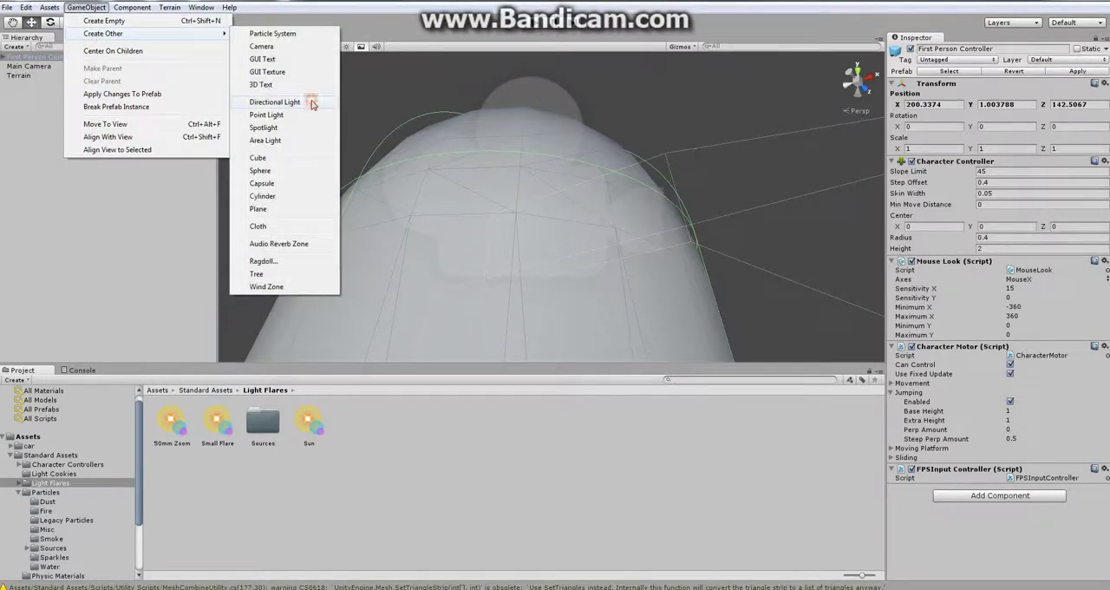
Create a Directional Light and move it high above the terrain.
left_click(305, 102)
middle_click_drag(553, 247, 433, 285)
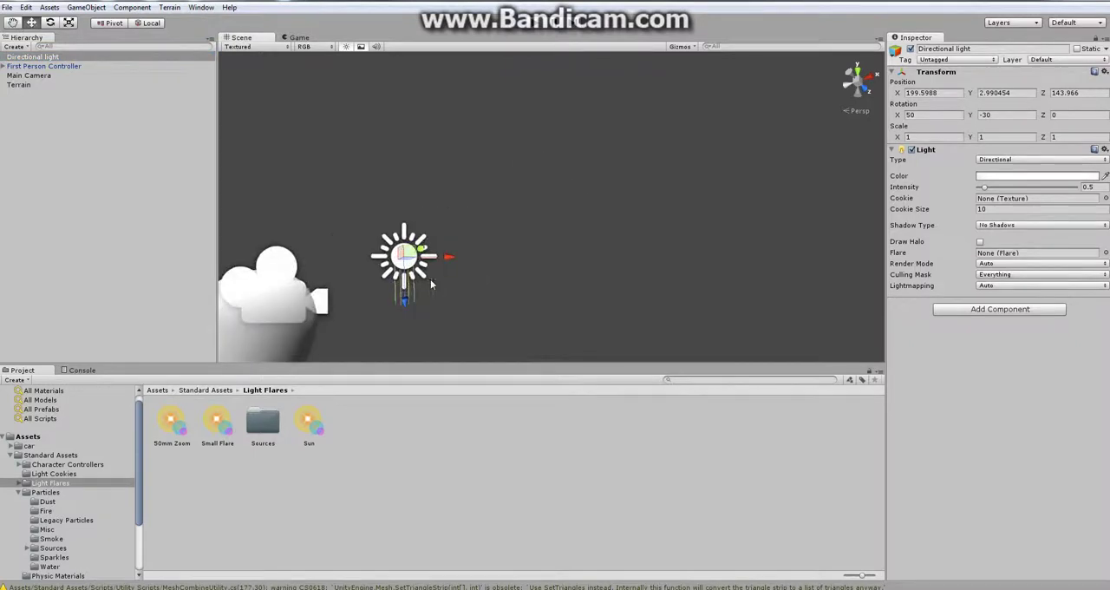
mouse_move(402, 302)
left_mouse_down()
mouse_move(495, 161)
mouse_move(441, 304)
mouse_move(326, 339)
mouse_move(442, 281)
left_mouse_up()
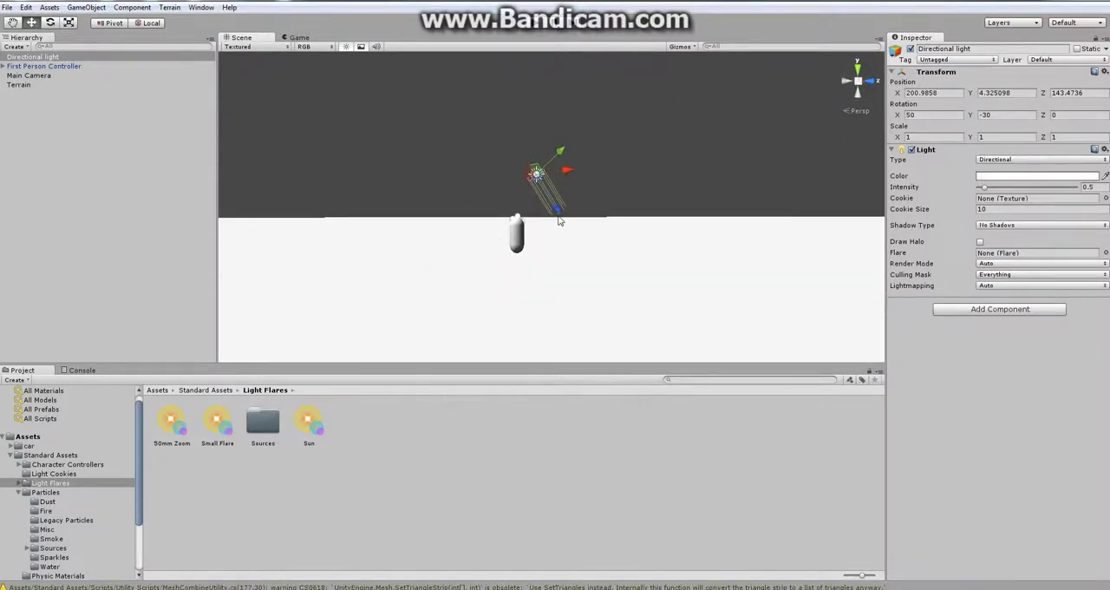
left_click_drag(561, 220, 476, 191)
middle_click_drag(476, 191, 478, 280)
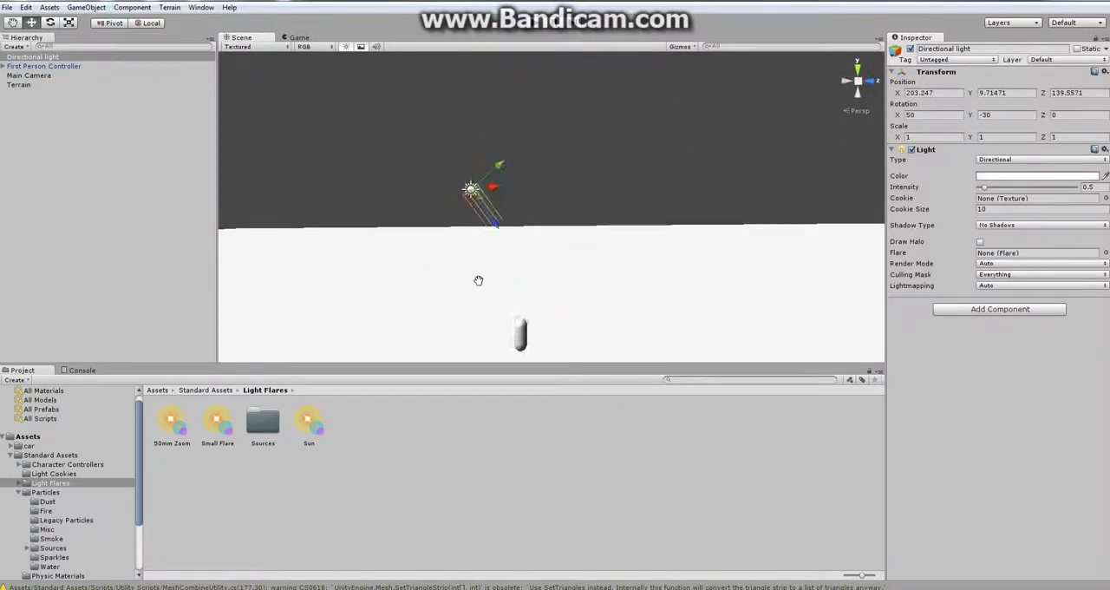
left_click_drag(471, 189, 417, 168)
middle_click_drag(416, 168, 484, 269)
left_click_drag(467, 196, 413, 177)
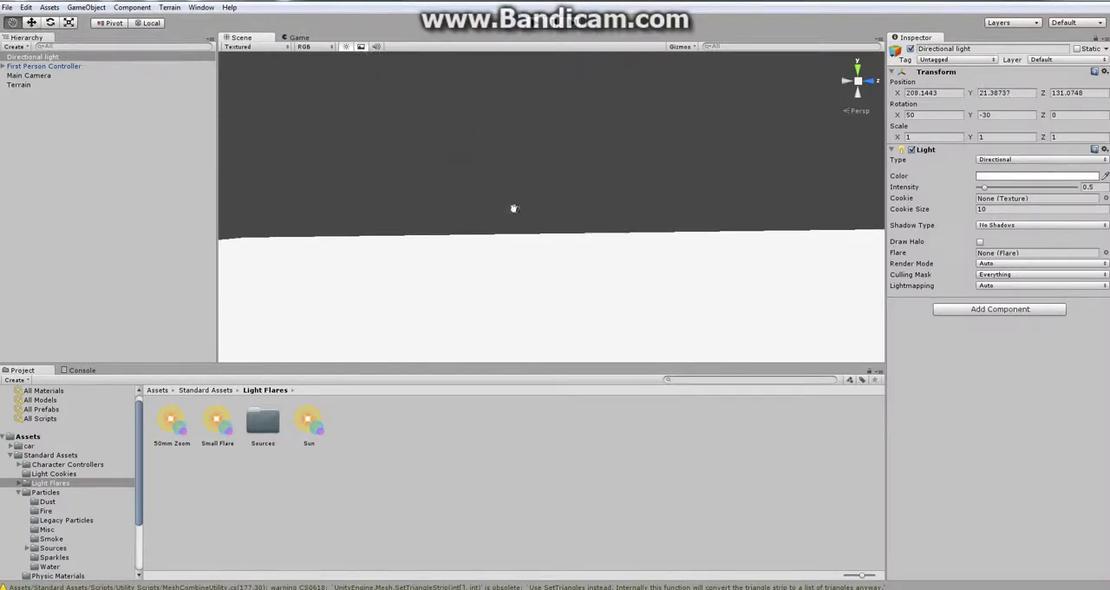
middle_click_drag(514, 208, 531, 172)
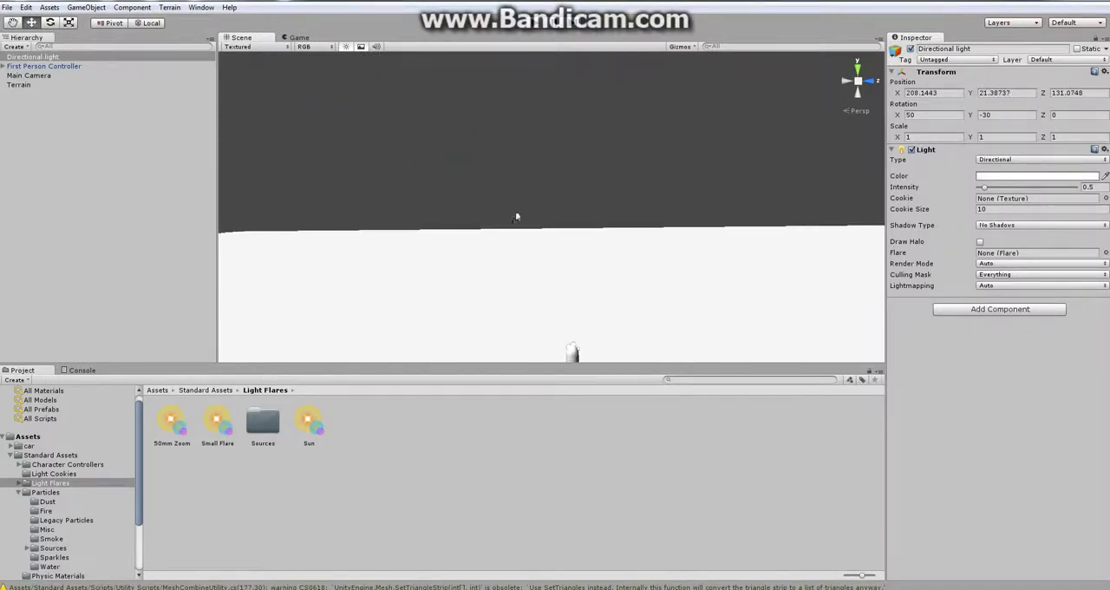
Frame the controller, then reselect the directional light and rotate it to aim it.
left_click(52, 67)
key("f")
left_click(33, 57)
mouse_move(483, 182)
left_mouse_down("alt")
mouse_move(527, 180)
mouse_move(414, 146)
left_mouse_up("alt")
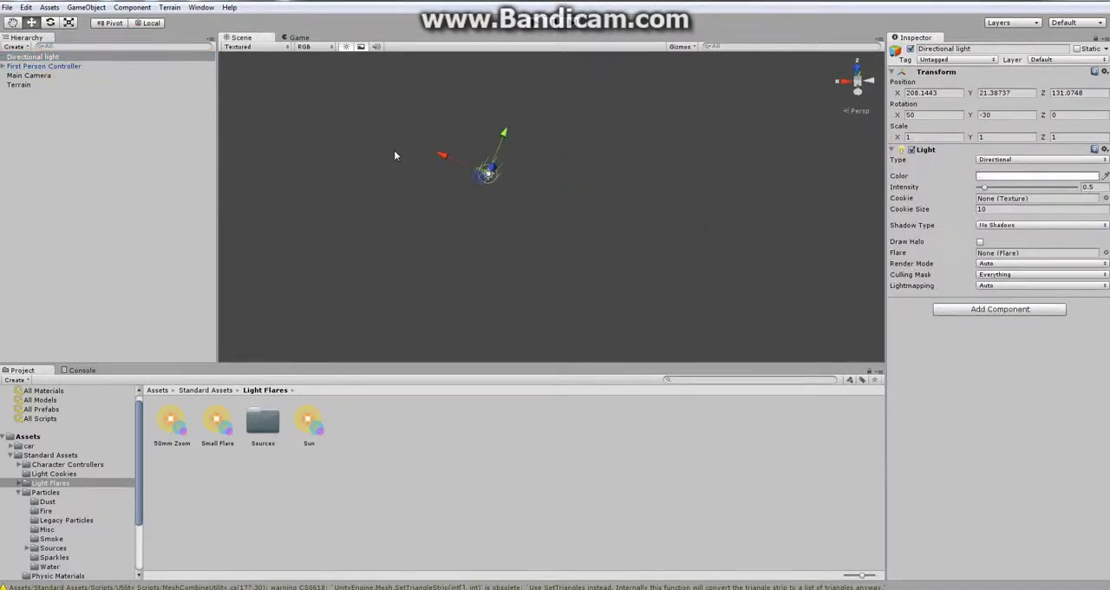
key("e")
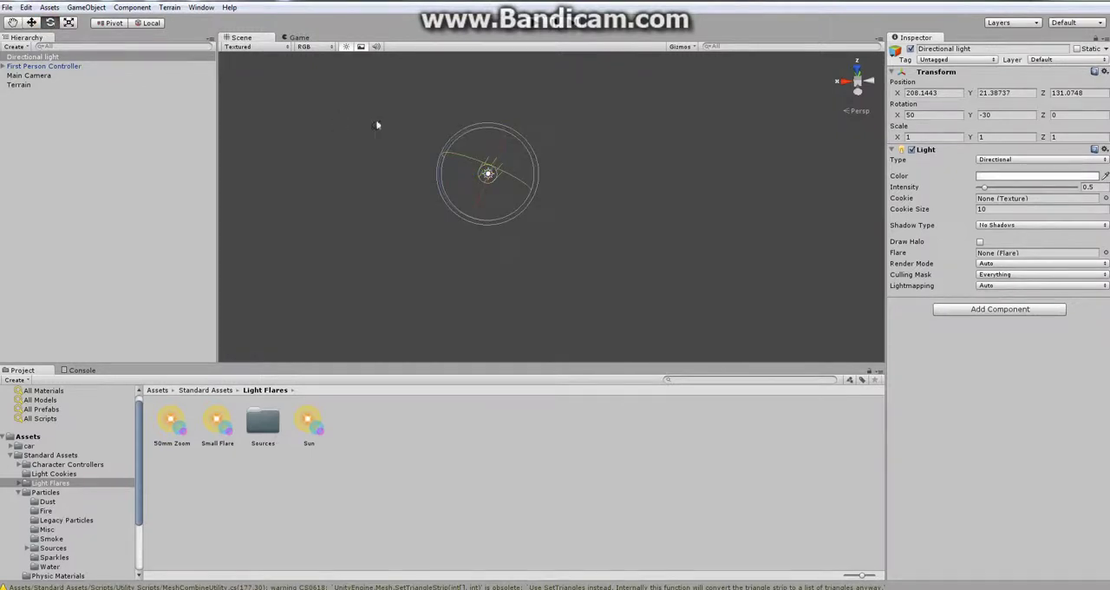
mouse_move(473, 167)
left_mouse_down()
mouse_move(513, 216)
mouse_move(460, 223)
mouse_move(482, 189)
left_mouse_up()
mouse_move(488, 134)
left_mouse_down()
mouse_move(518, 147)
mouse_move(468, 194)
mouse_move(469, 170)
left_mouse_up()
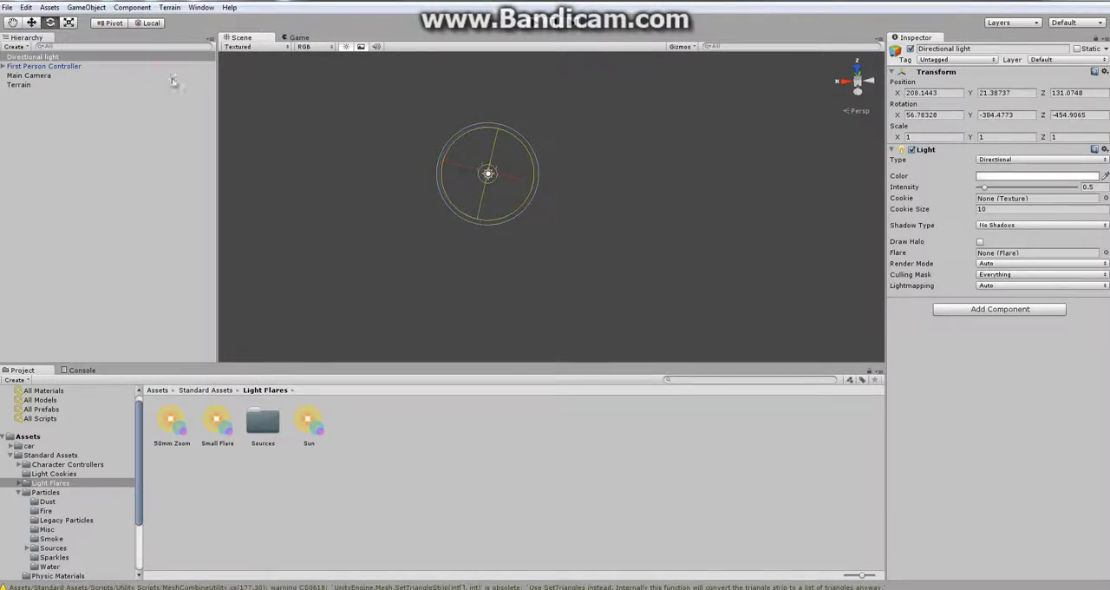
Assign the 50mm Zoom lens flare to the light's Flare slot.
left_click(31, 22)
mouse_move(555, 260)
left_mouse_down("alt")
mouse_move(680, 281)
mouse_move(409, 184)
mouse_move(550, 165)
left_mouse_up("alt")
scroll(680, 276, "down", 3)
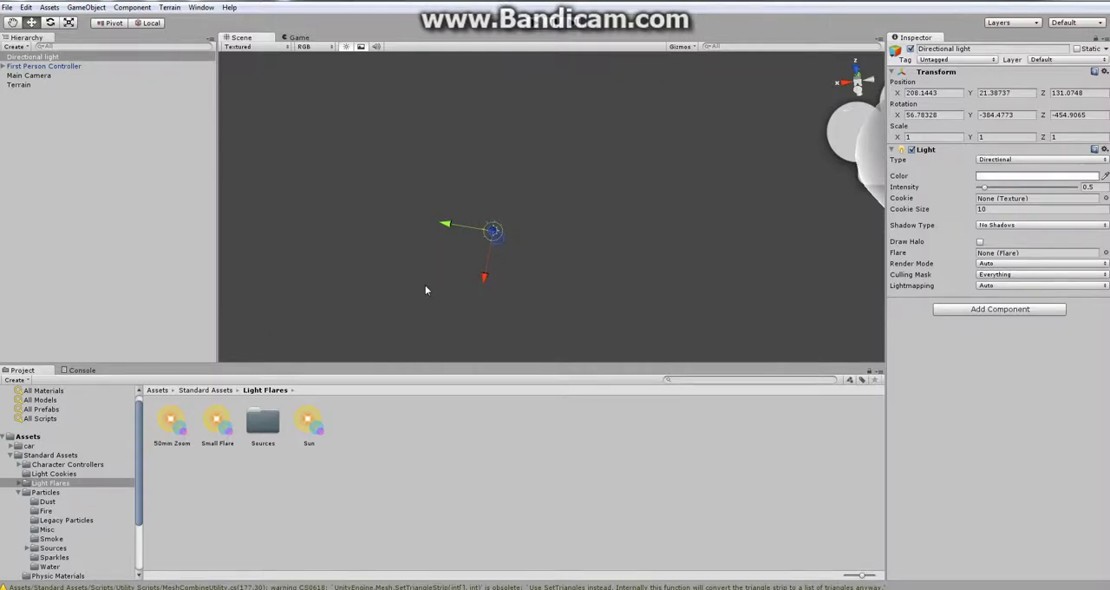
left_click_drag(178, 423, 1015, 252)
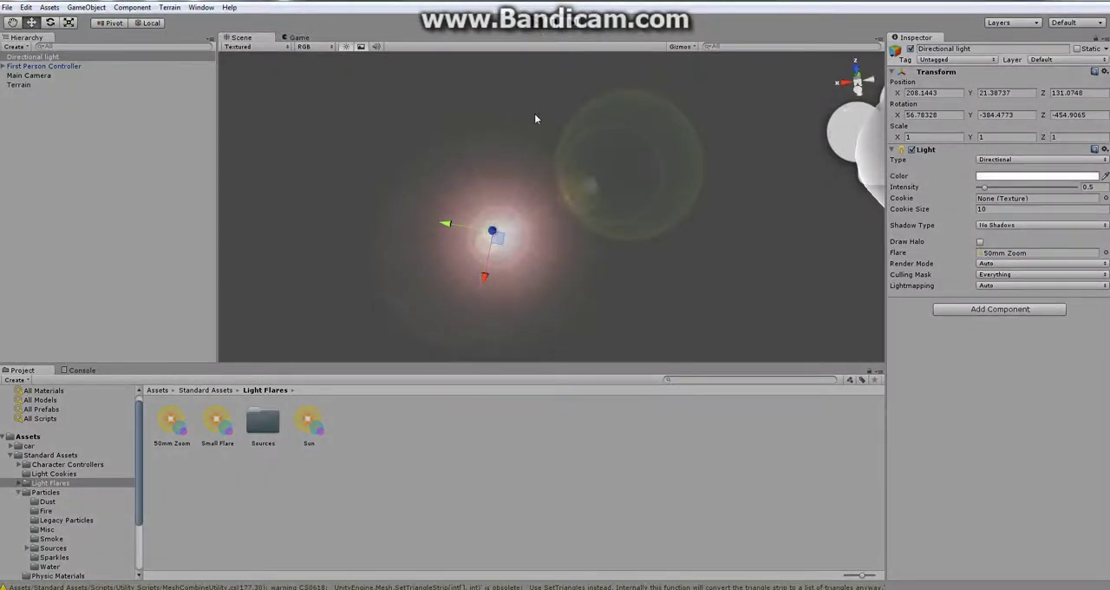
Enter Play mode to preview the light flare in the Game view.
key("ctrl+p")
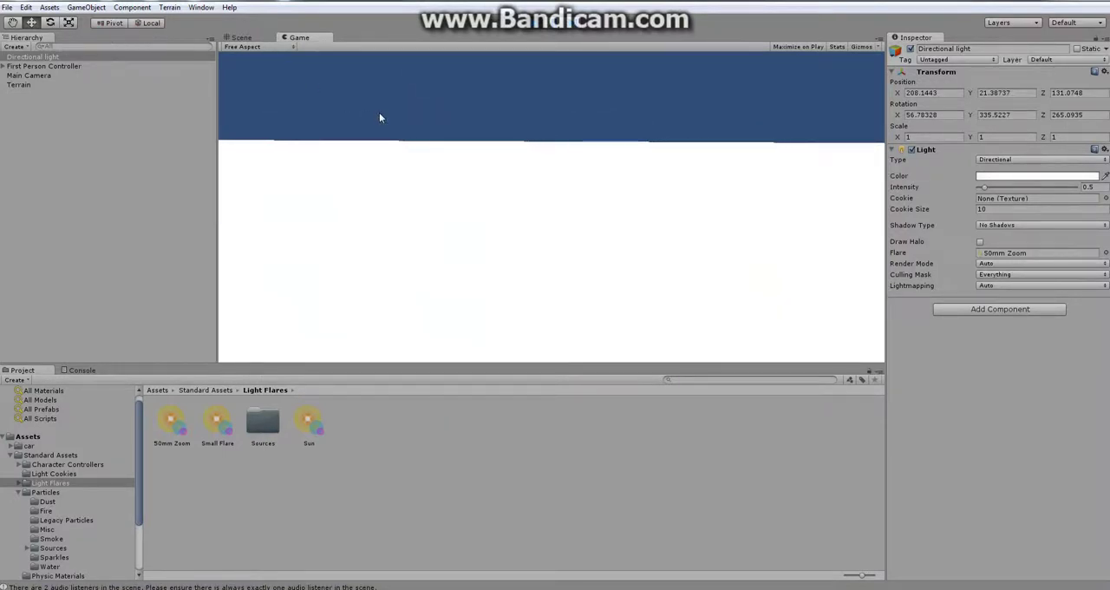
Exit Play mode and select the Terrain in Paint Texture mode.
key("ctrl+p")
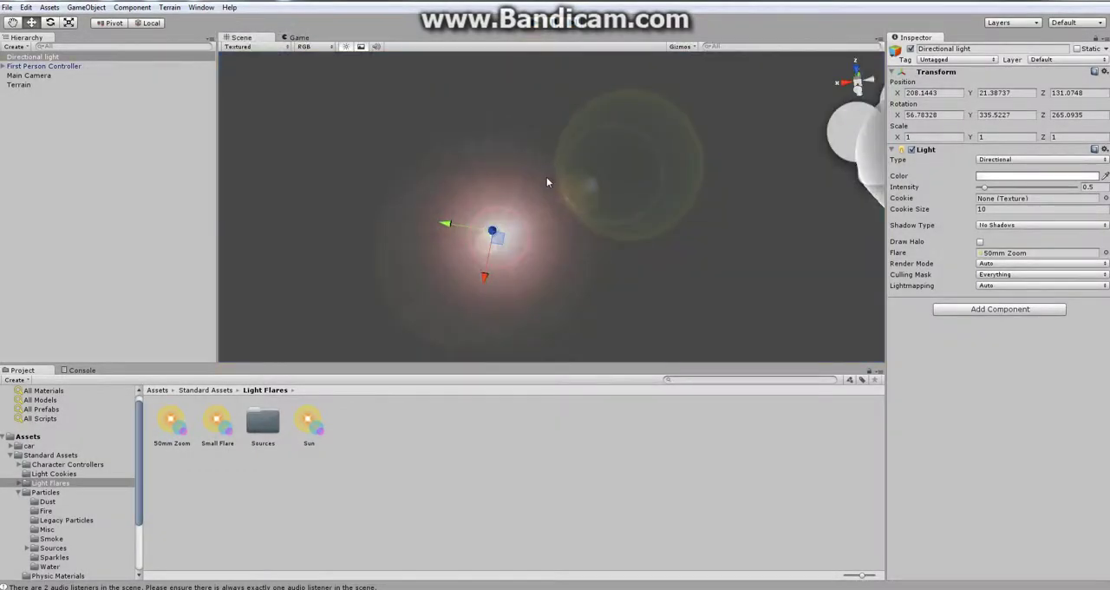
mouse_move(546, 178)
right_mouse_down()
mouse_move(694, 234)
mouse_move(665, 260)
right_mouse_up()
left_click(734, 294)
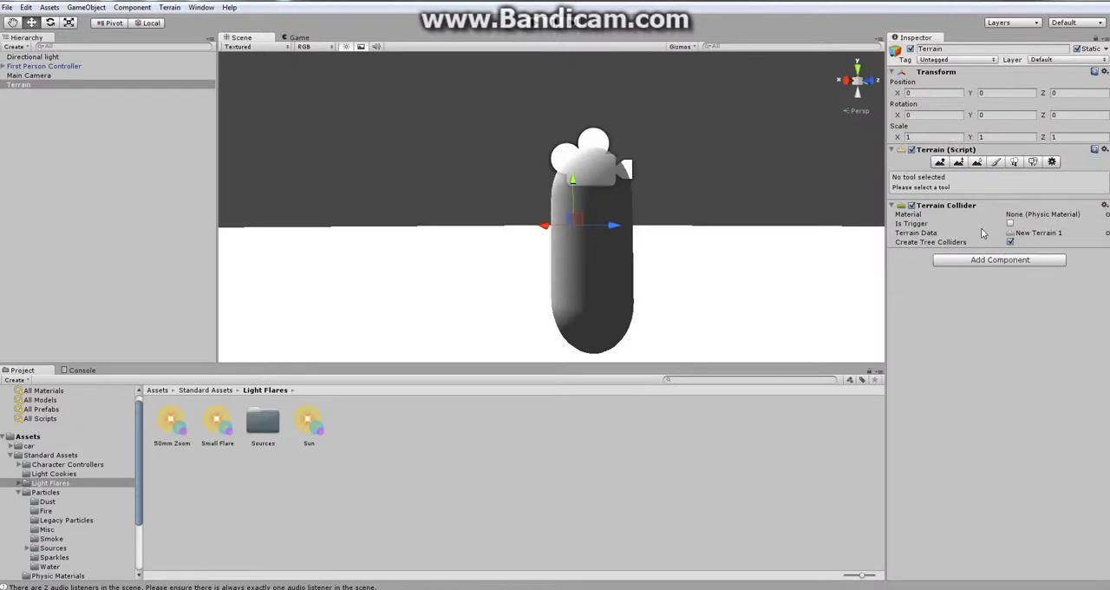
left_click(996, 162)
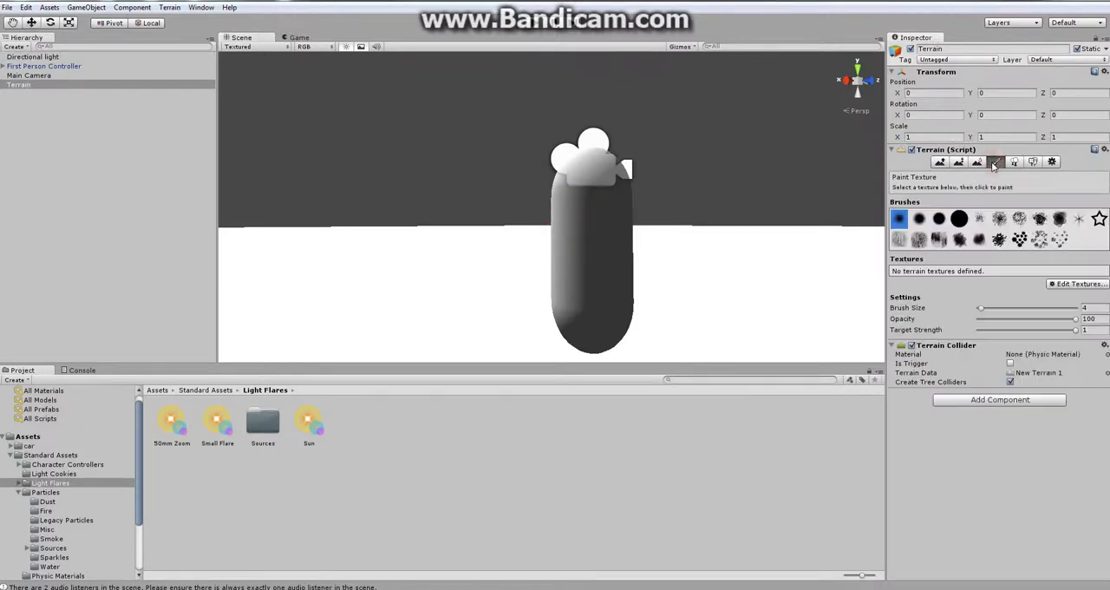
Start adding a terrain texture, cancel the picker and dialog, then deselect the Terrain.
left_click(1065, 286)
left_click(1051, 286)
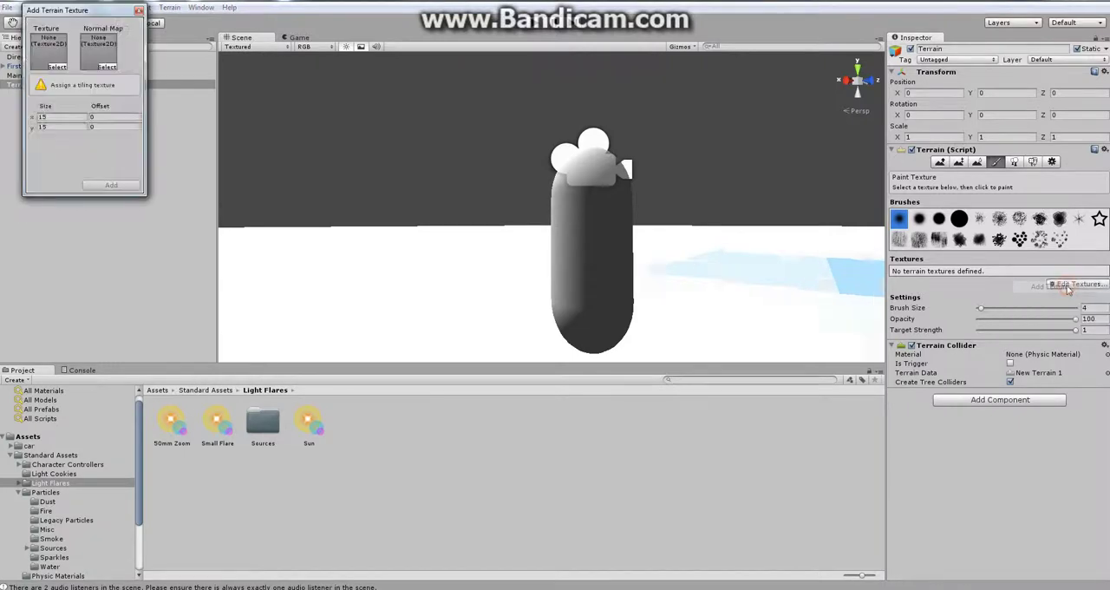
left_click(58, 68)
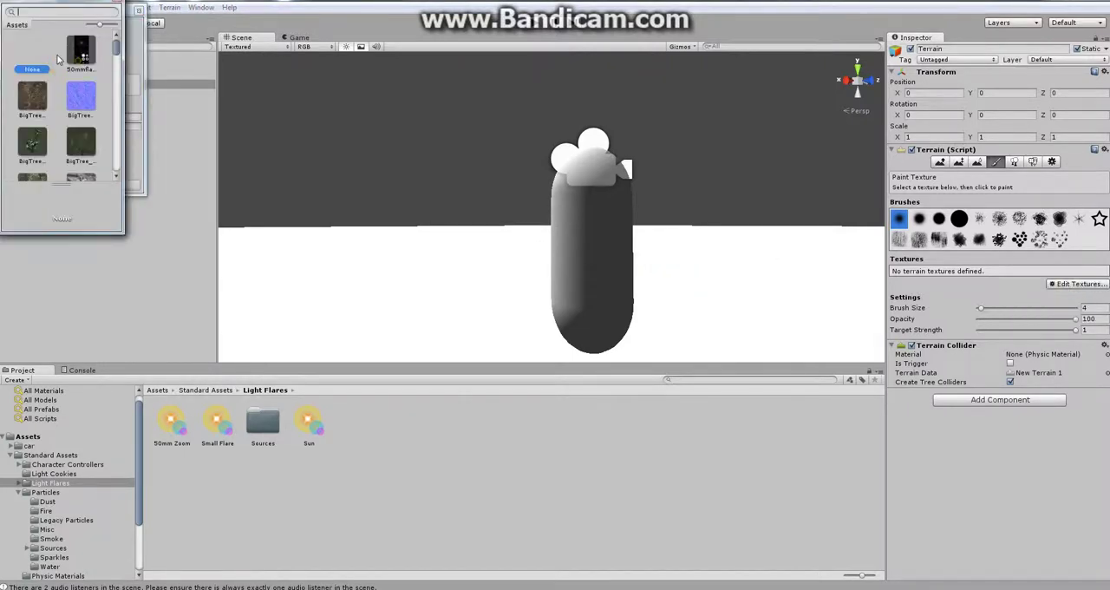
type("snow")
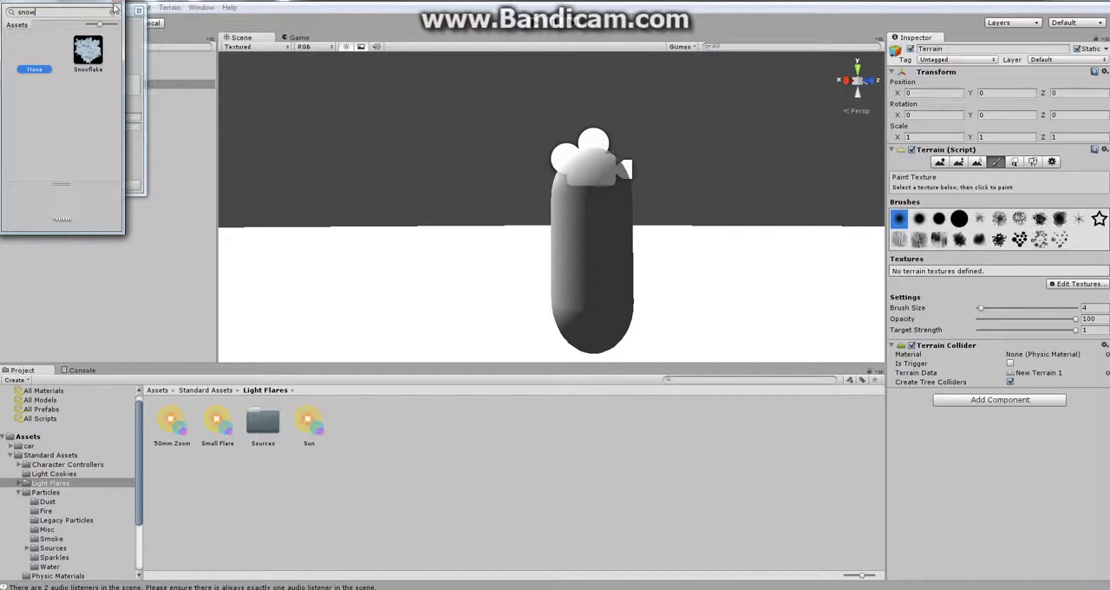
left_click(115, 7)
left_click(138, 10)
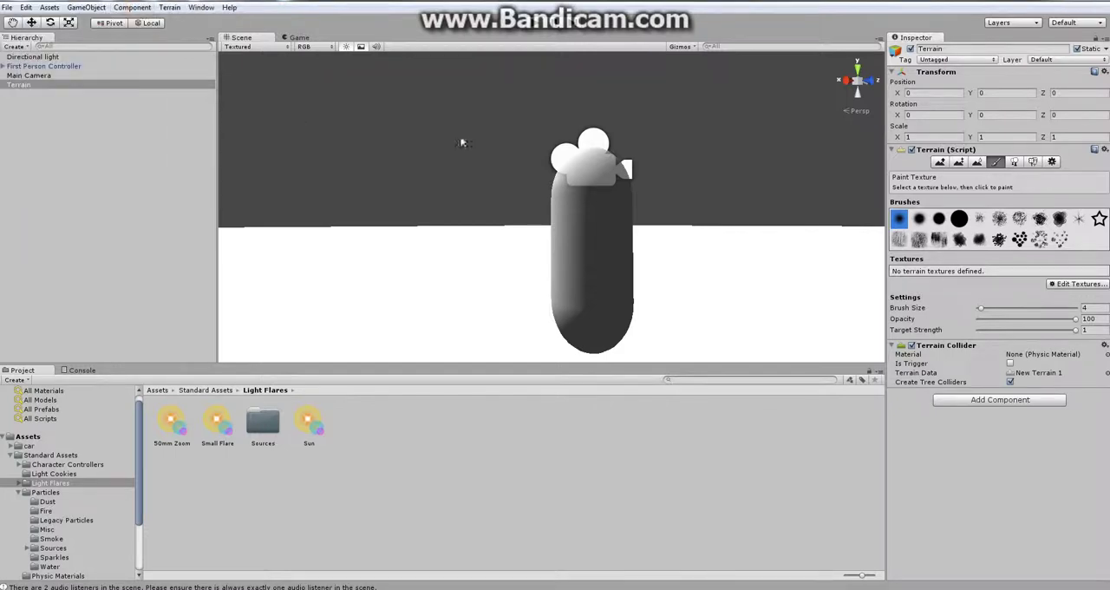
left_click_drag(685, 171, 633, 217, "alt")
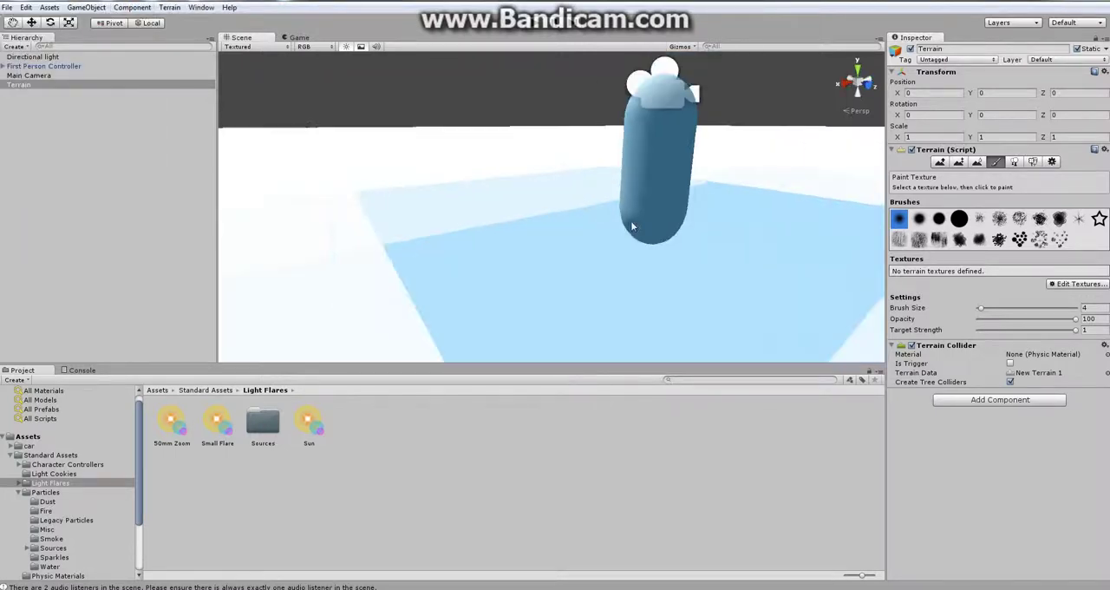
scroll(631, 220, "down", 3)
scroll(631, 222, "down", 2)
scroll(631, 222, "down", 1)
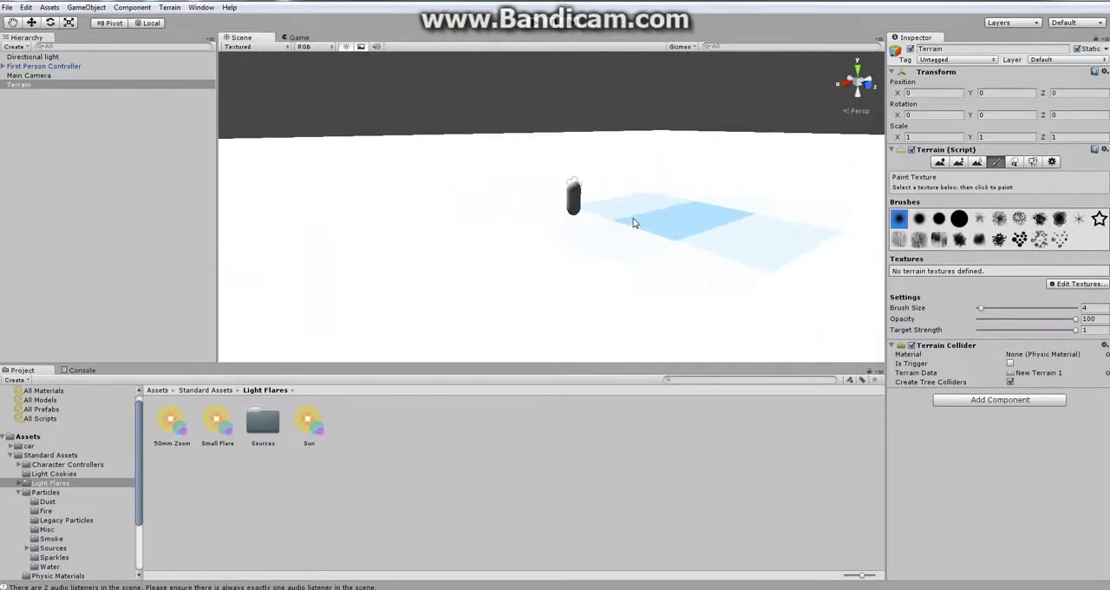
scroll(607, 235, "down", 1)
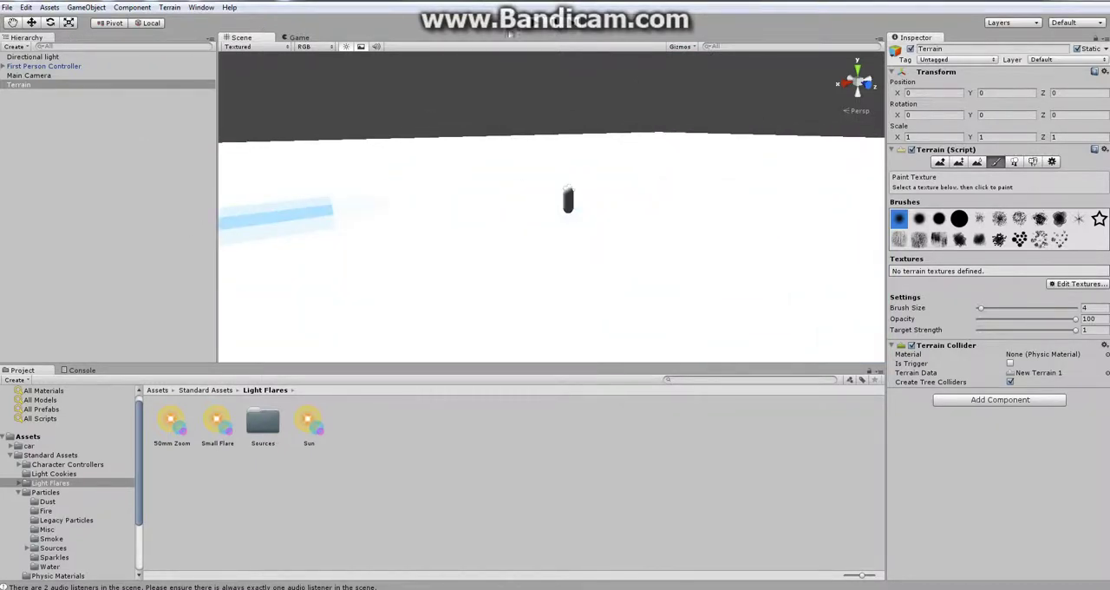
left_click(43, 143)
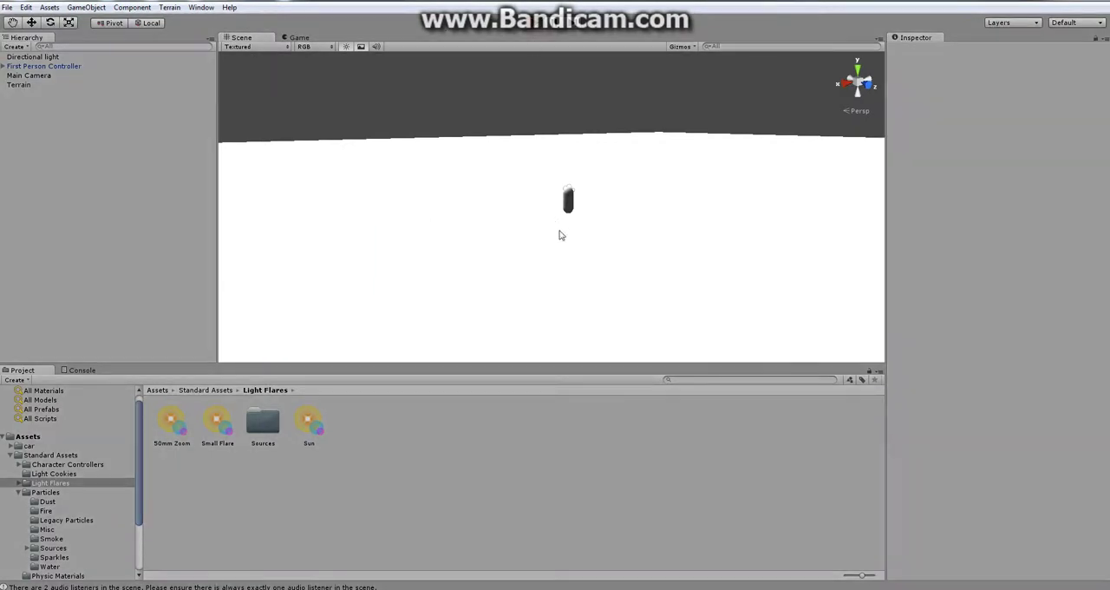
key("ctrl+p")
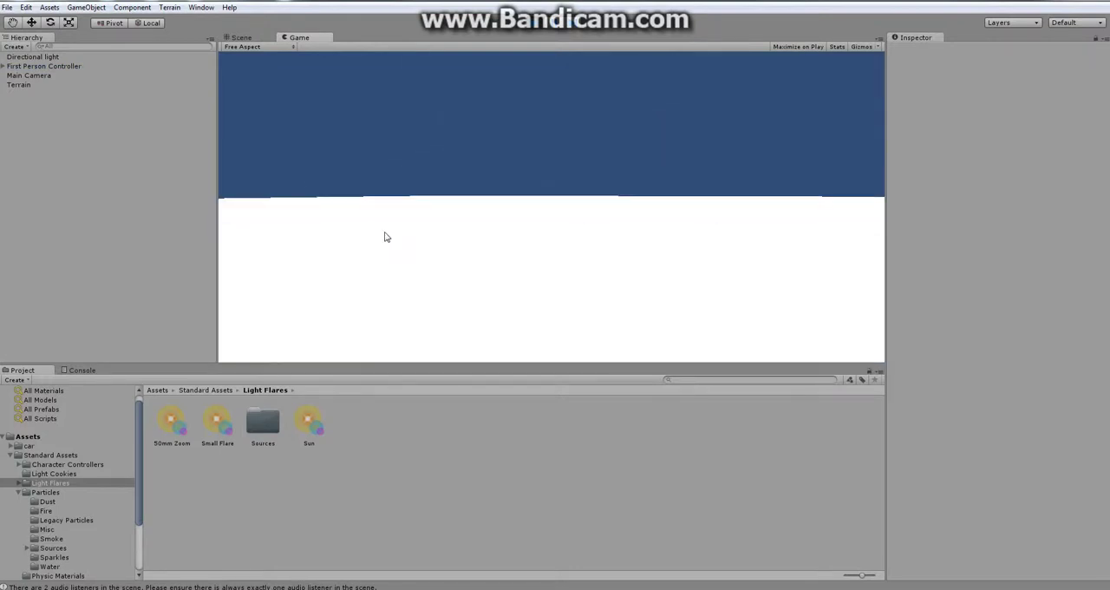
left_click(534, 22)
scroll(623, 201, "up", 2)
scroll(632, 188, "up", 2)
scroll(690, 185, "up", 3)
scroll(664, 196, "up", 3)
right_click_drag(675, 194, 800, 211)
right_click_drag(602, 200, 662, 202)
right_click_drag(475, 205, 644, 243)
right_click_drag(509, 235, 605, 242)
mouse_move(605, 242)
middle_mouse_down()
mouse_move(699, 218)
mouse_move(522, 222)
middle_mouse_up()
left_click(50, 65)
mouse_move(501, 191)
right_mouse_down()
mouse_move(643, 190)
mouse_move(477, 191)
mouse_move(570, 181)
mouse_move(528, 148)
right_mouse_up()
scroll(644, 190, "down", 5)
scroll(527, 148, "up", 2)
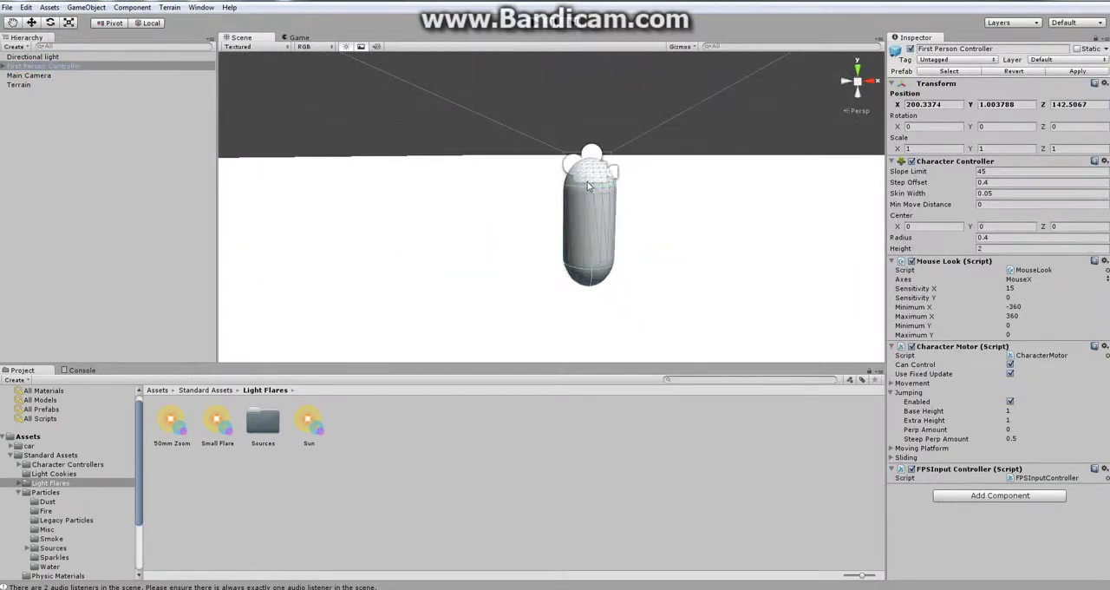
left_click(86, 7)
mouse_move(104, 33)
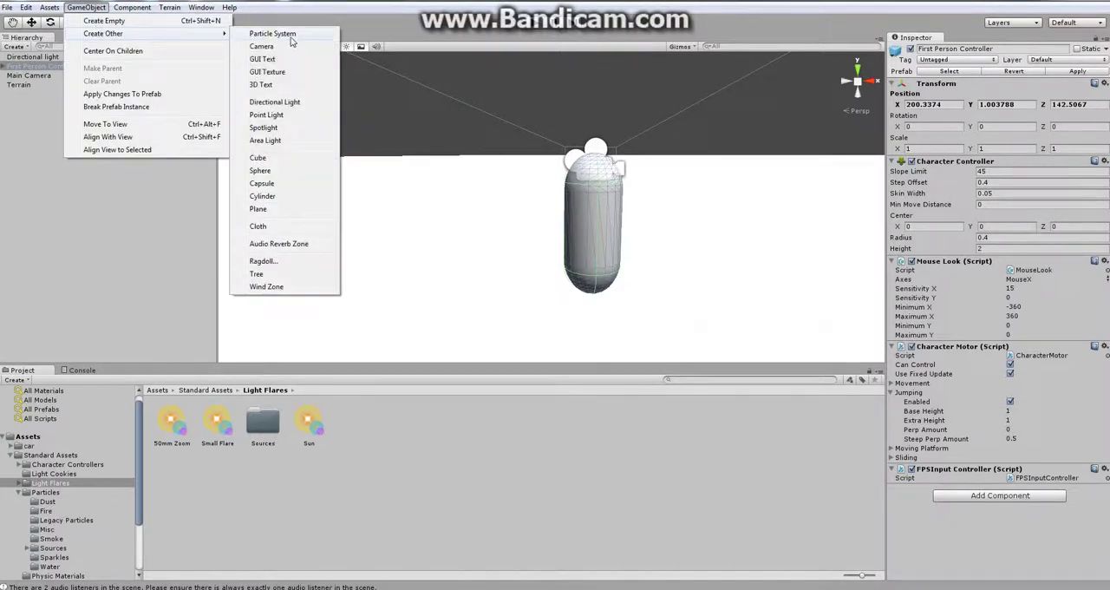
left_click(291, 61)
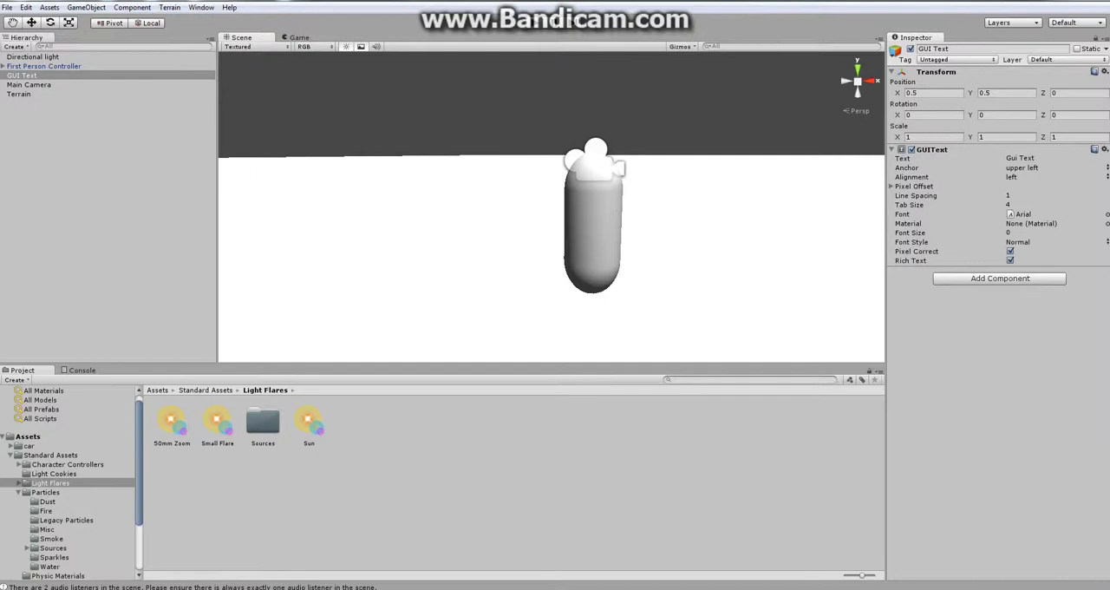
scroll(630, 57, "down", 2)
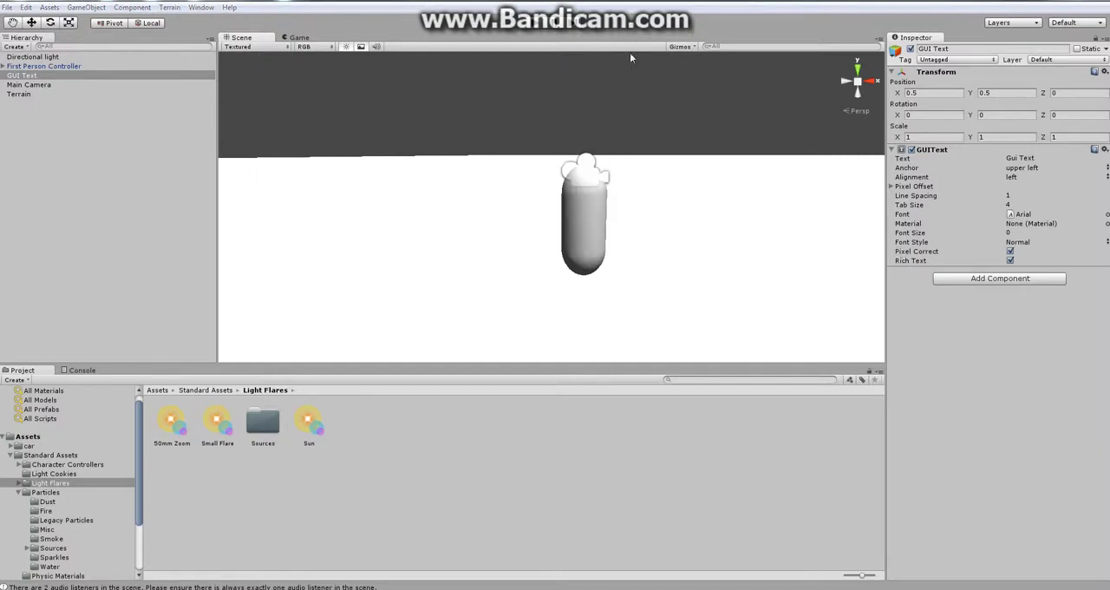
right_click_drag(567, 223, 589, 218)
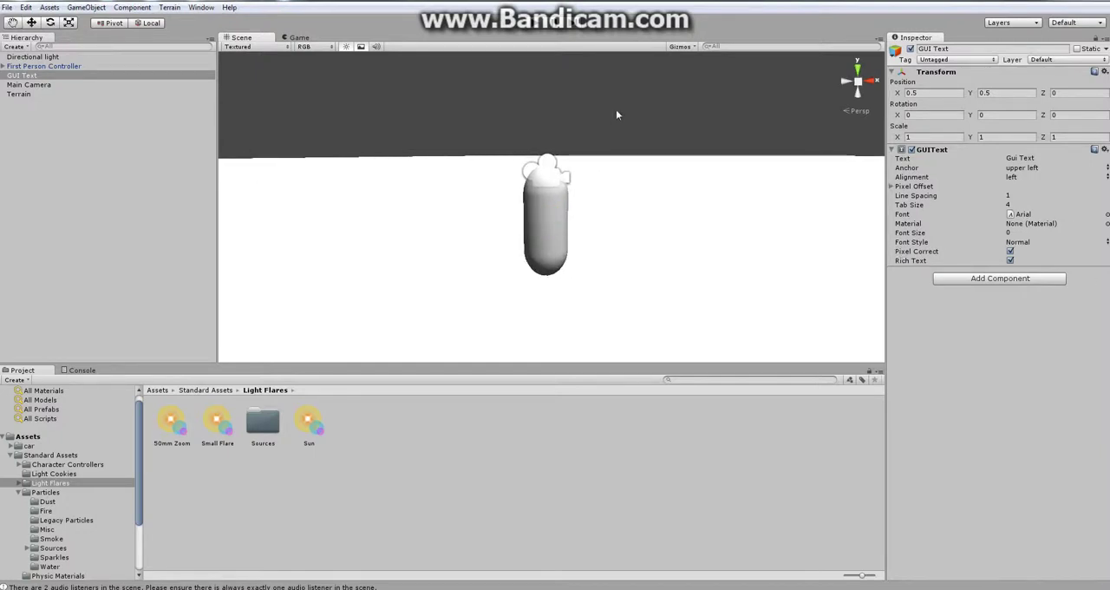
mouse_move(503, 234)
left_mouse_down()
mouse_move(585, 226)
mouse_move(559, 228)
left_mouse_up()
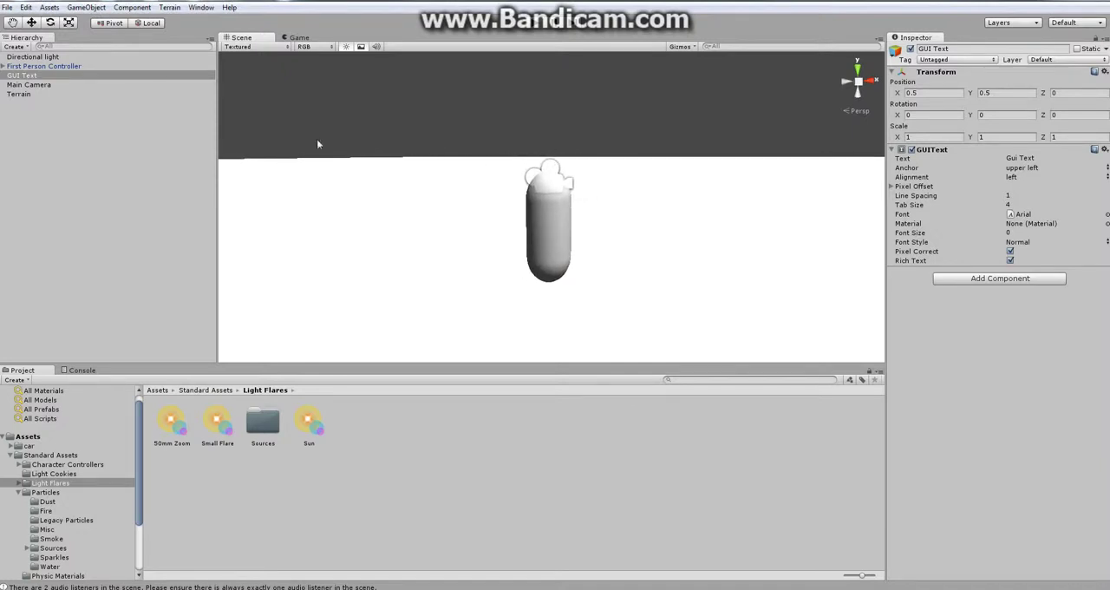
left_click(81, 66)
mouse_move(523, 116)
right_mouse_down()
mouse_move(483, 130)
mouse_move(584, 187)
mouse_move(585, 171)
right_mouse_up()
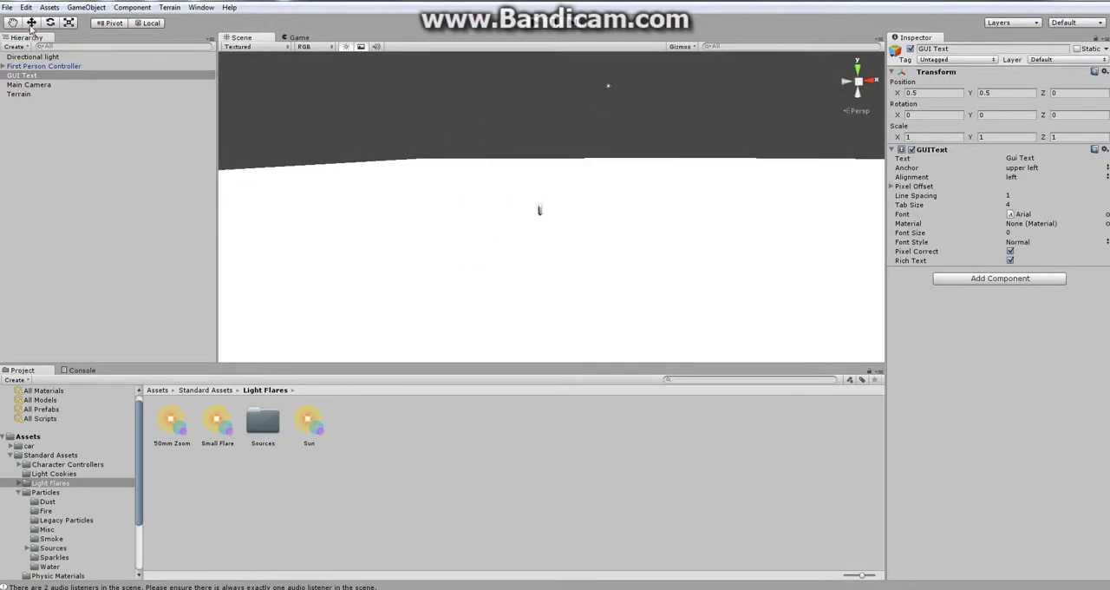
right_click_drag(529, 126, 655, 206)
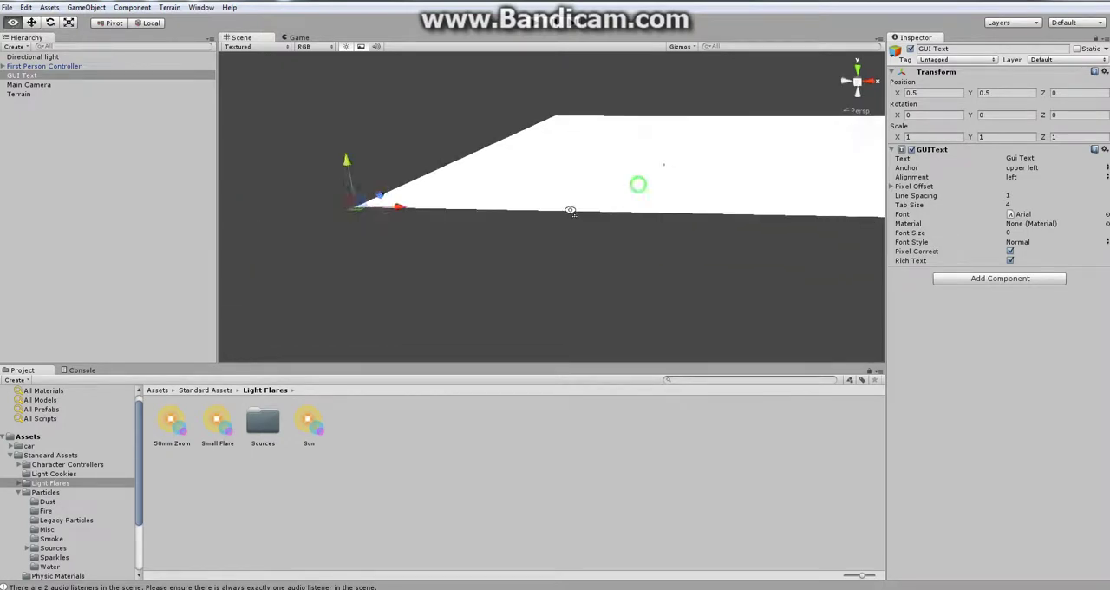
right_click_drag(656, 207, 473, 201)
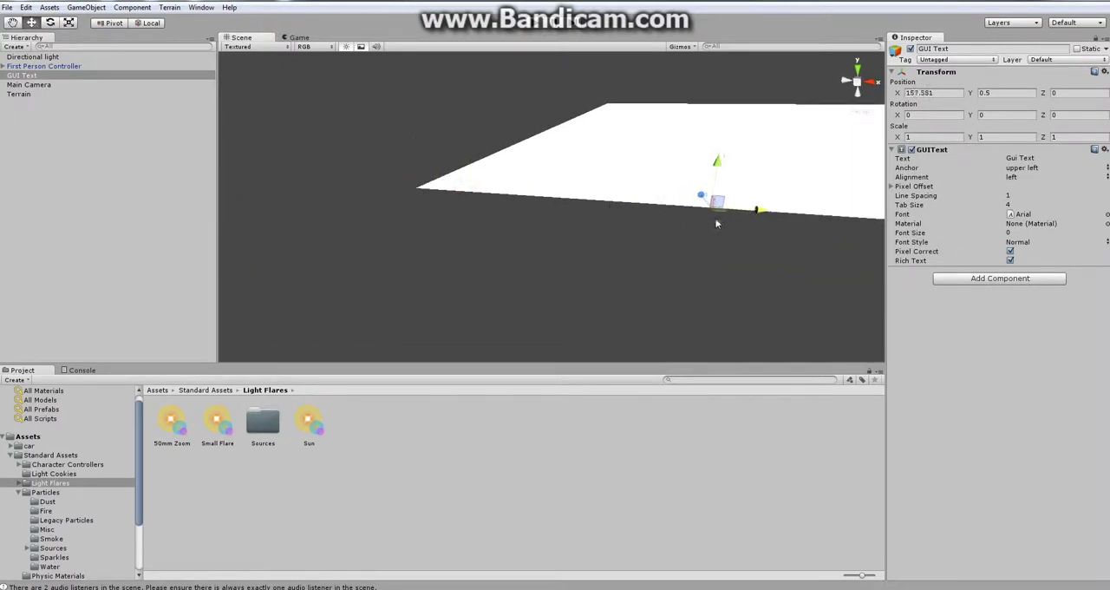
mouse_move(464, 196)
left_mouse_down()
mouse_move(719, 134)
mouse_move(685, 113)
left_mouse_up()
mouse_move(685, 112)
middle_mouse_down()
mouse_move(751, 150)
mouse_move(668, 161)
middle_mouse_up()
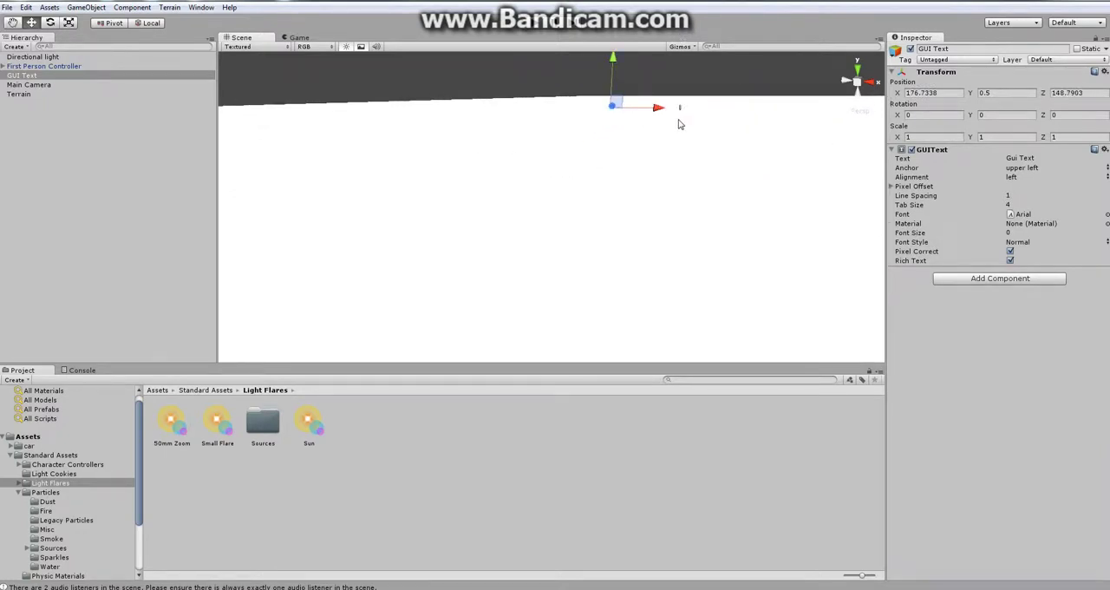
mouse_move(671, 116)
left_mouse_down()
mouse_move(729, 108)
mouse_move(717, 103)
left_mouse_up()
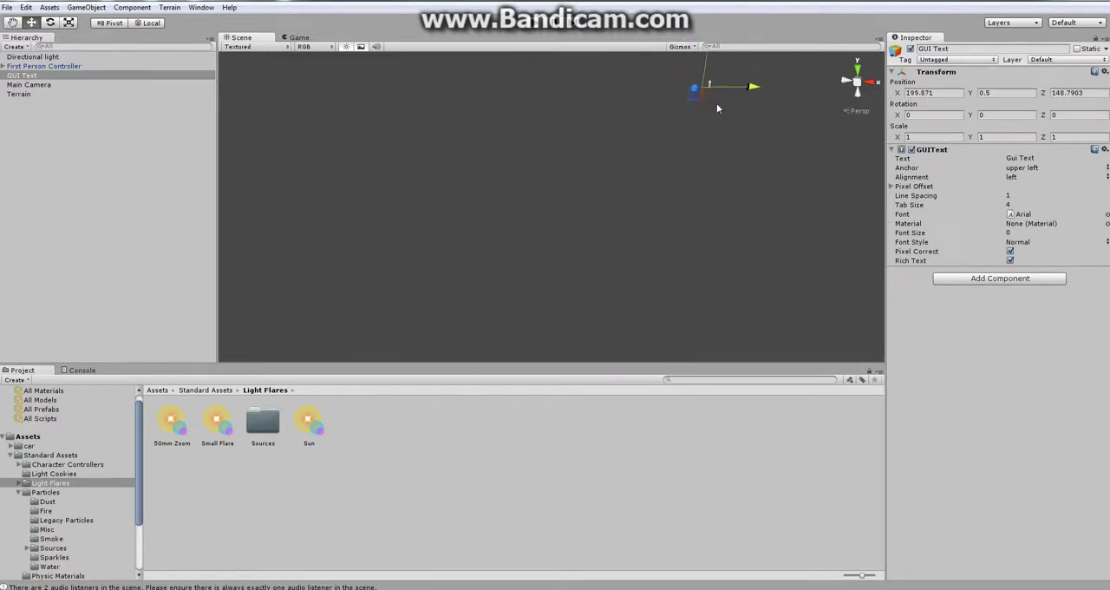
mouse_move(716, 104)
middle_mouse_down()
mouse_move(686, 209)
mouse_move(721, 171)
mouse_move(600, 90)
middle_mouse_up()
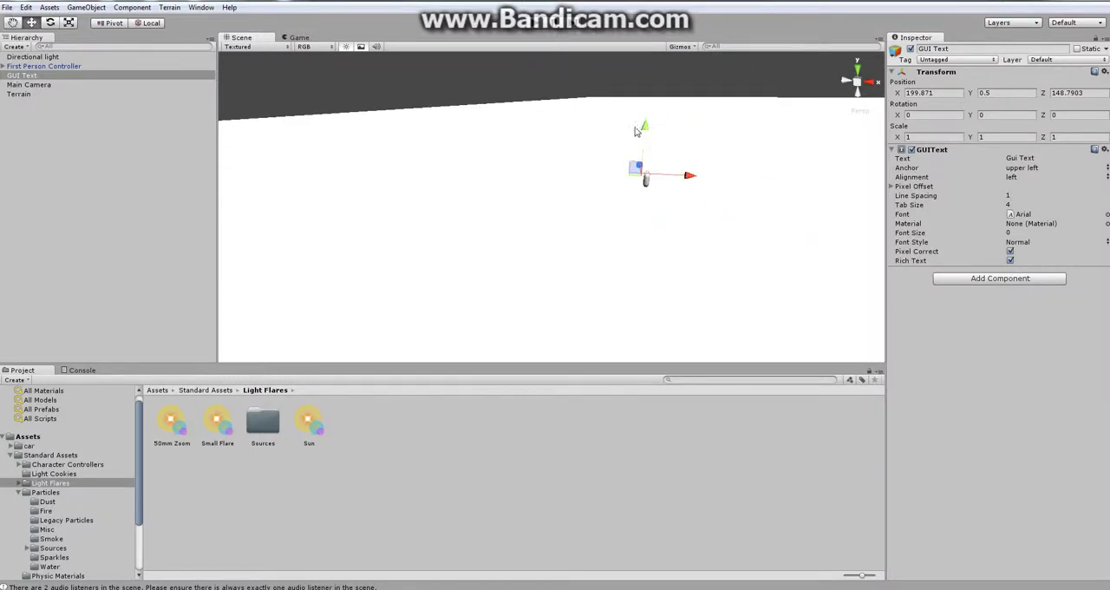
left_click_drag(645, 129, 652, 45)
mouse_move(694, 82)
left_mouse_down()
mouse_move(729, 85)
mouse_move(852, 200)
mouse_move(766, 202)
mouse_move(730, 225)
left_mouse_up()
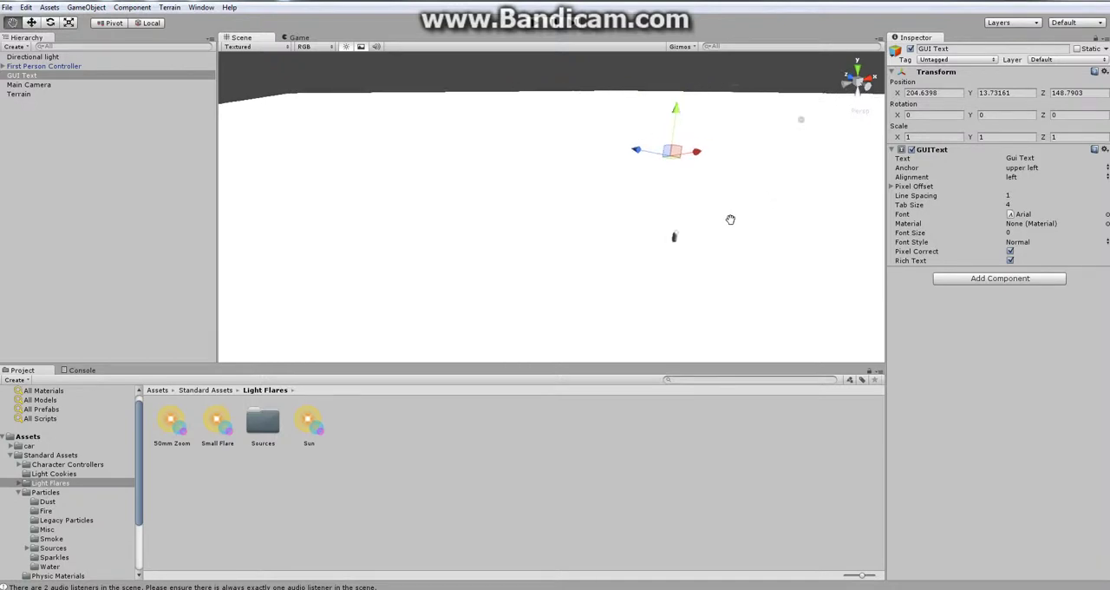
scroll(730, 225, "up", 2)
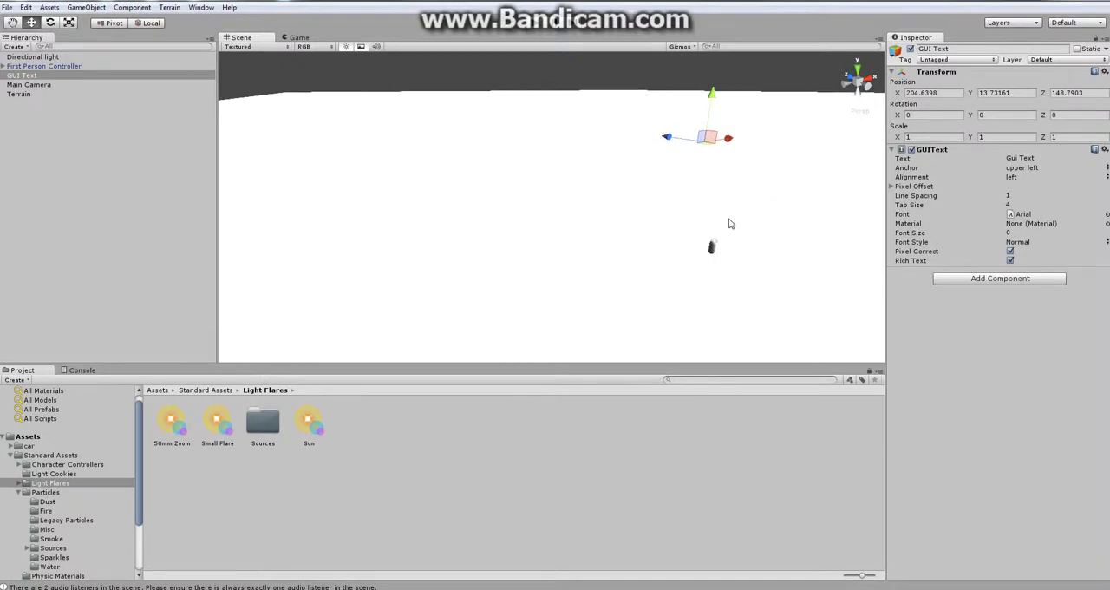
scroll(730, 224, "up", 1)
mouse_move(750, 130)
left_mouse_down()
mouse_move(595, 176)
mouse_move(633, 225)
left_mouse_up()
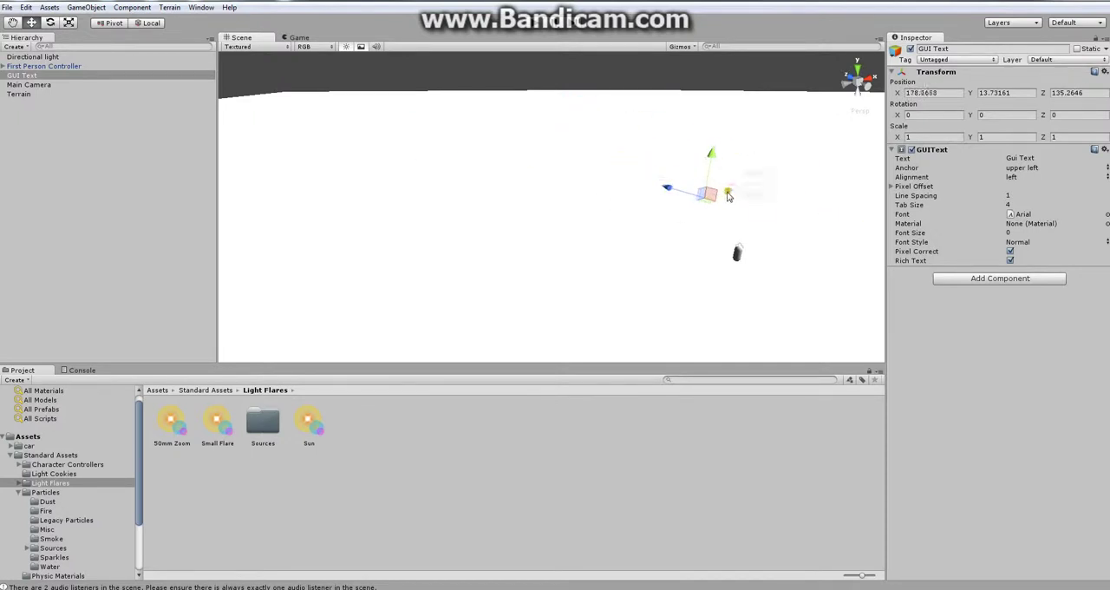
left_click_drag(753, 189, 705, 189)
left_click(700, 169)
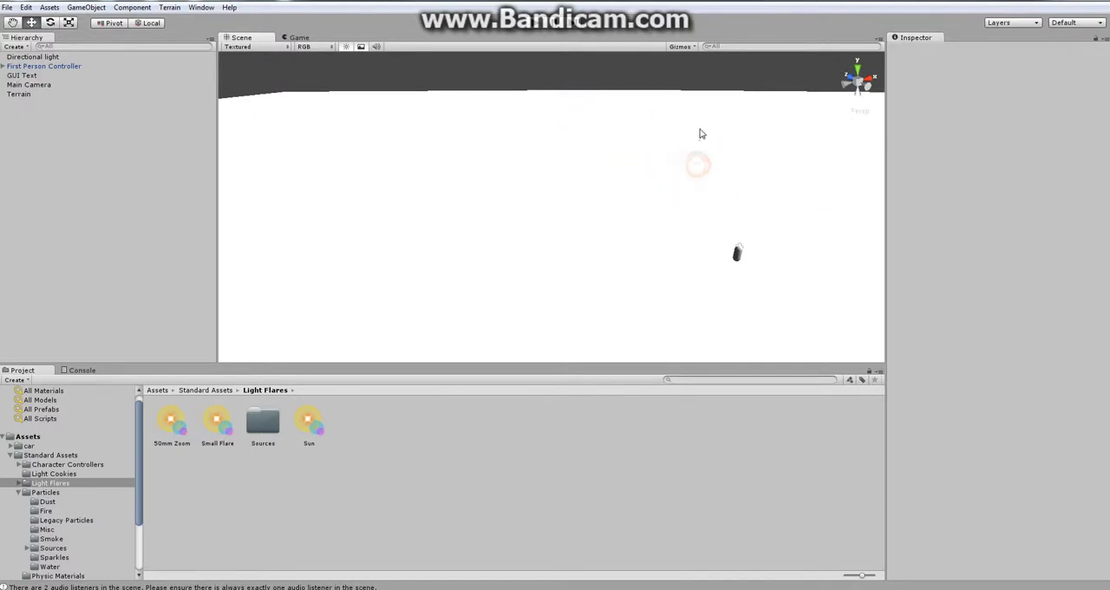
left_click(22, 75)
left_click_drag(701, 157, 706, 146)
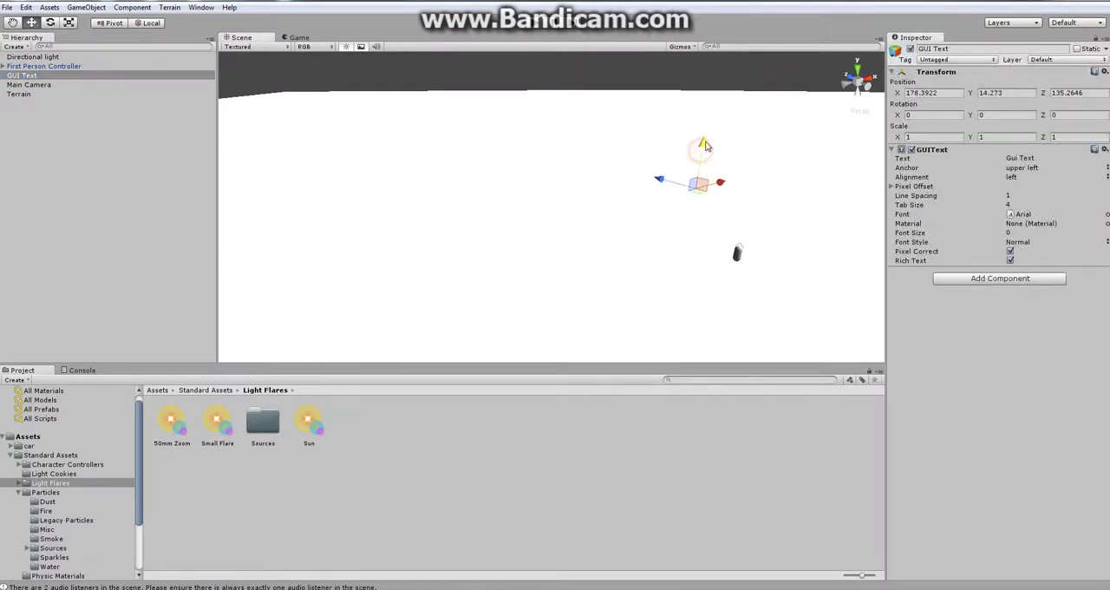
Replace the GUI Text with a 3D Text object positioned above the terrain.
key("Delete")
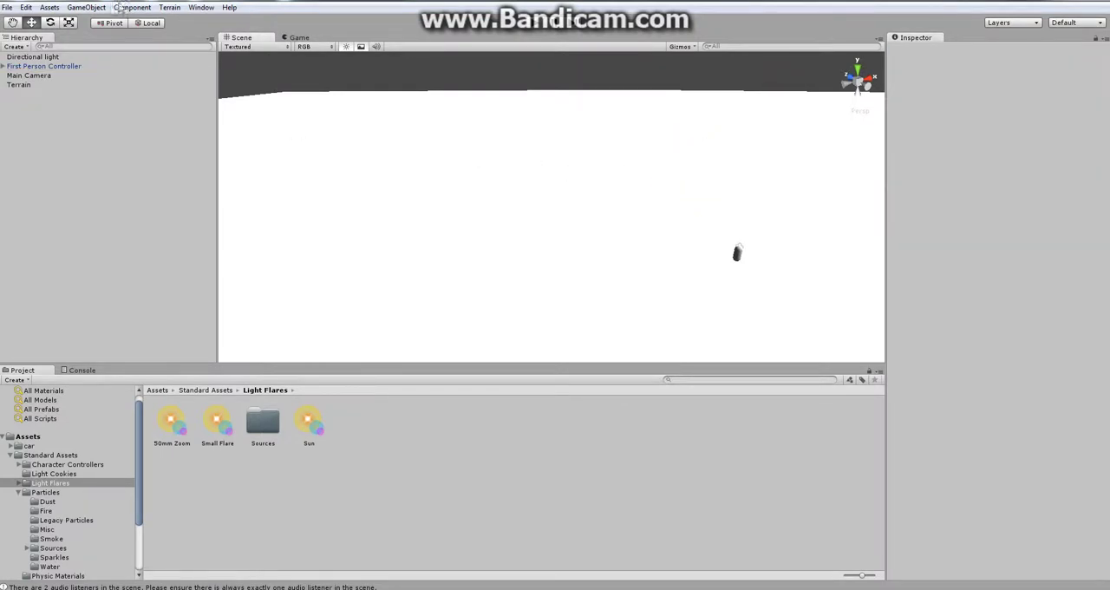
left_click(86, 7)
mouse_move(103, 33)
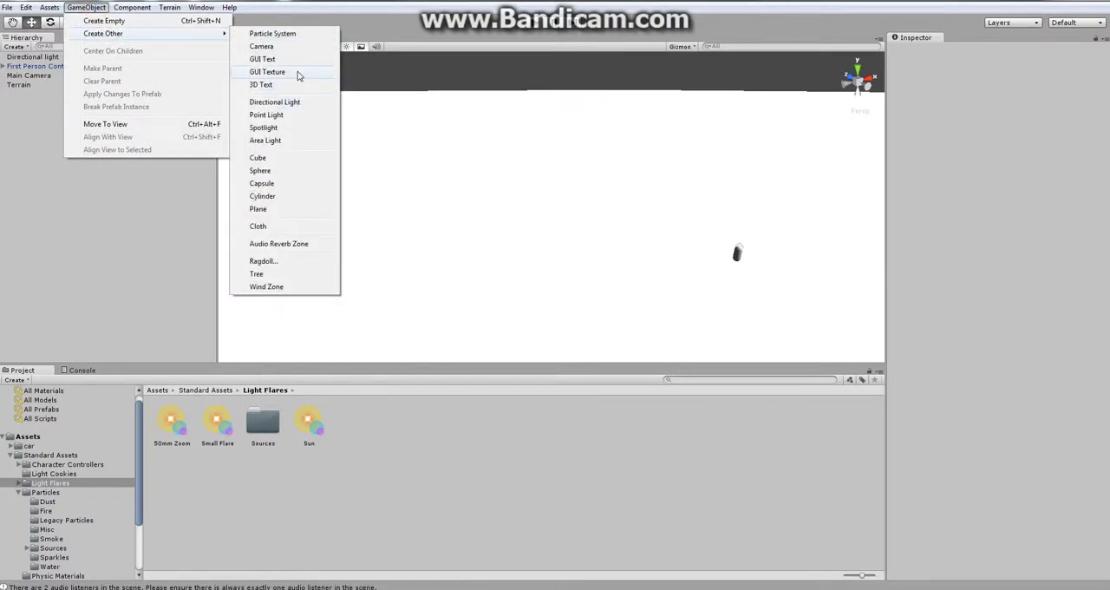
left_click(292, 84)
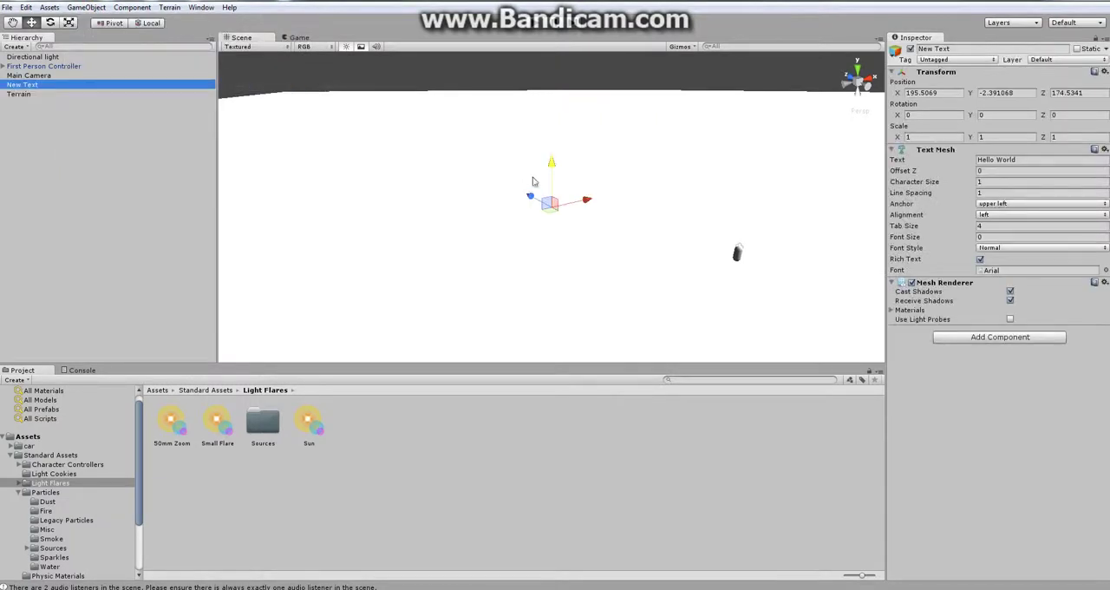
mouse_move(544, 177)
left_mouse_down()
mouse_move(548, 137)
mouse_move(619, 272)
mouse_move(586, 259)
mouse_move(657, 213)
mouse_move(712, 235)
left_mouse_up()
mouse_move(712, 236)
right_mouse_down()
mouse_move(656, 242)
mouse_move(535, 185)
mouse_move(549, 117)
right_mouse_up()
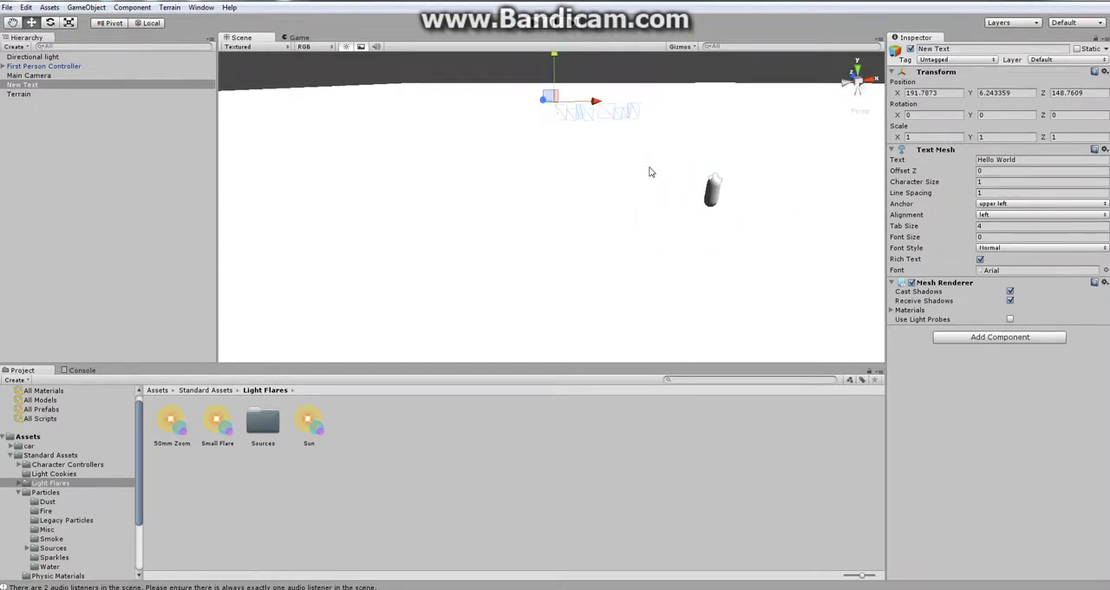
mouse_move(652, 172)
right_mouse_down()
mouse_move(559, 153)
mouse_move(557, 118)
right_mouse_up()
left_click_drag(538, 87, 540, 85)
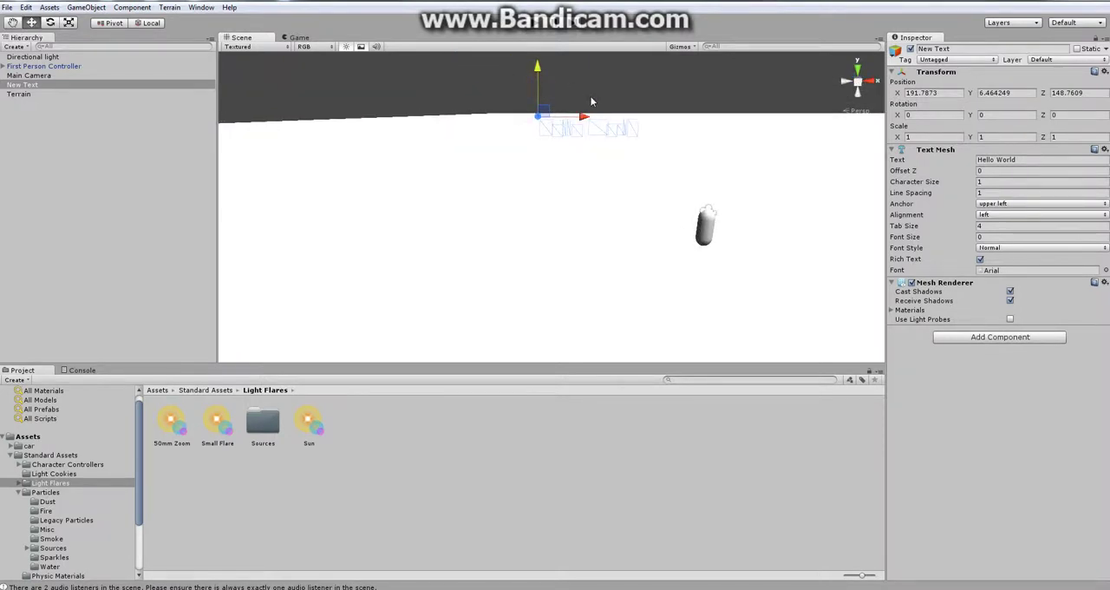
left_click_drag(583, 117, 639, 122)
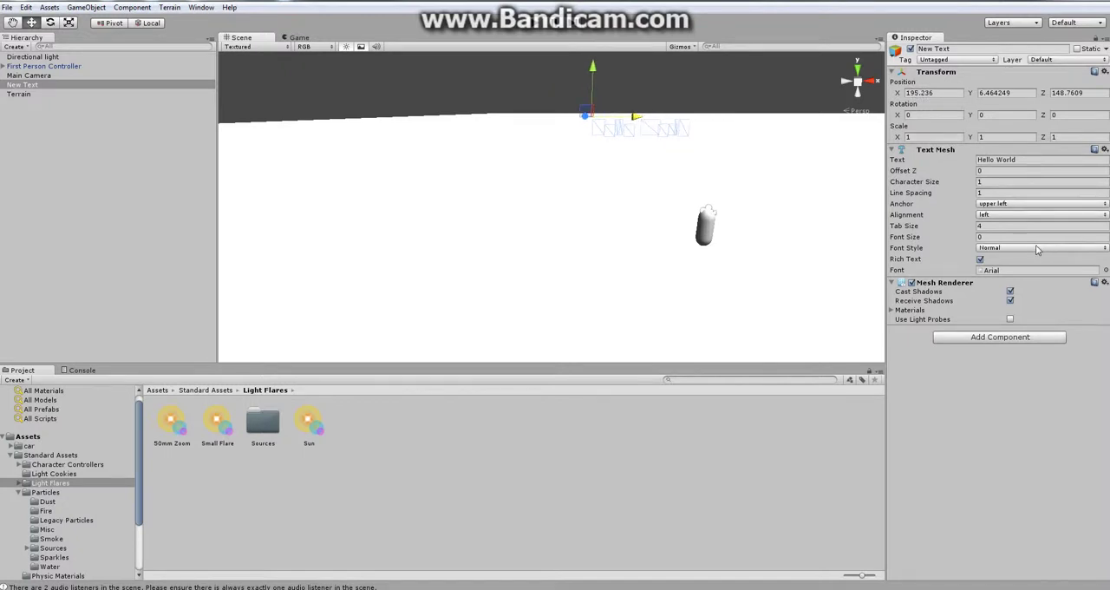
Browse a different material for the New Text object, then select the Terrain.
left_click(775, 219)
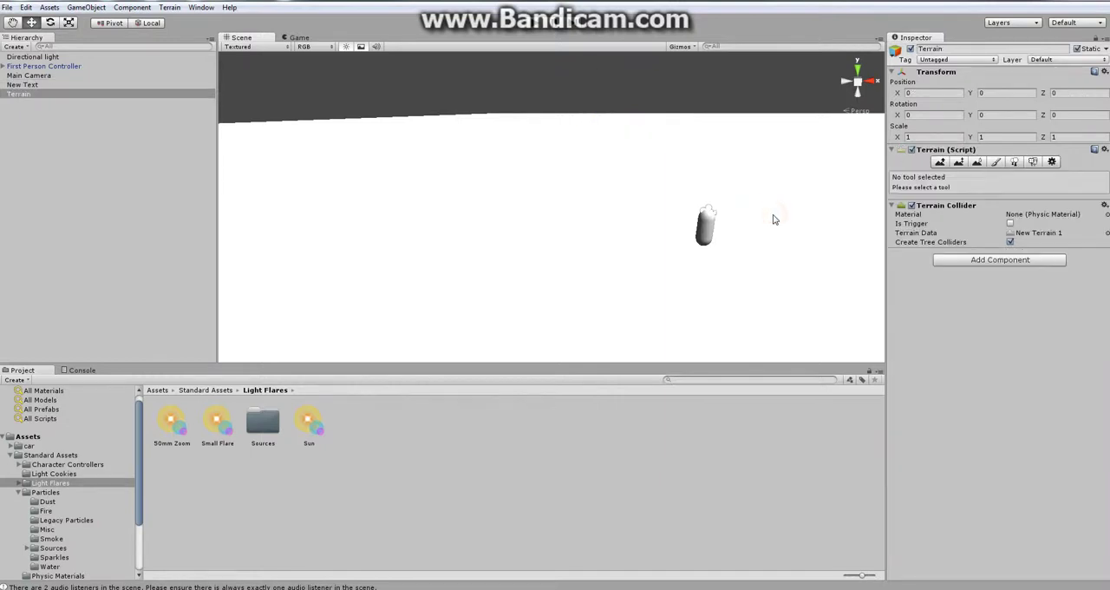
left_click(38, 85)
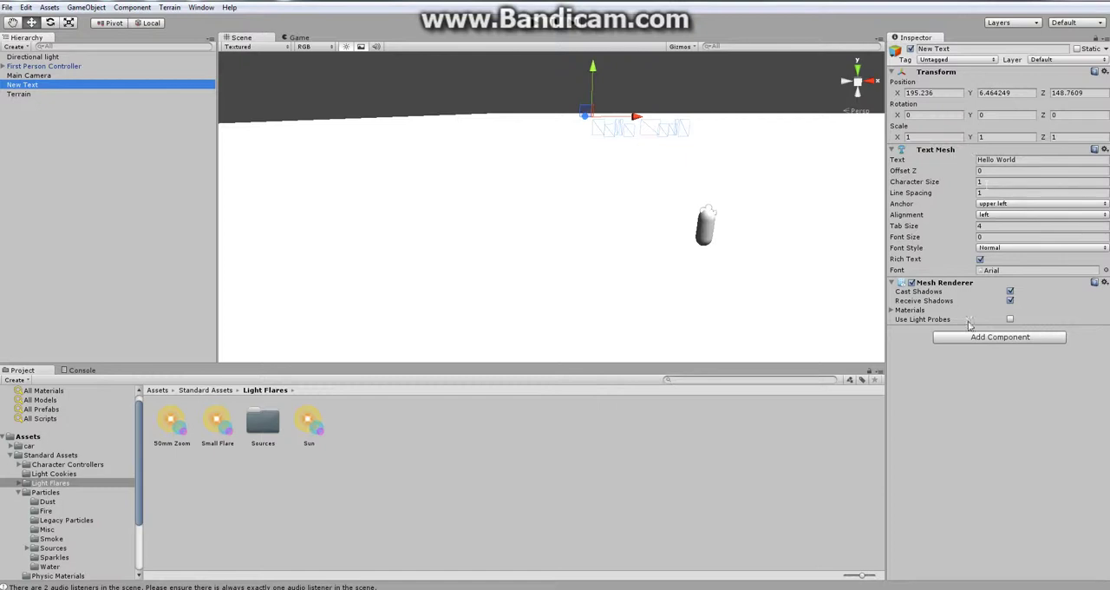
left_click(893, 310)
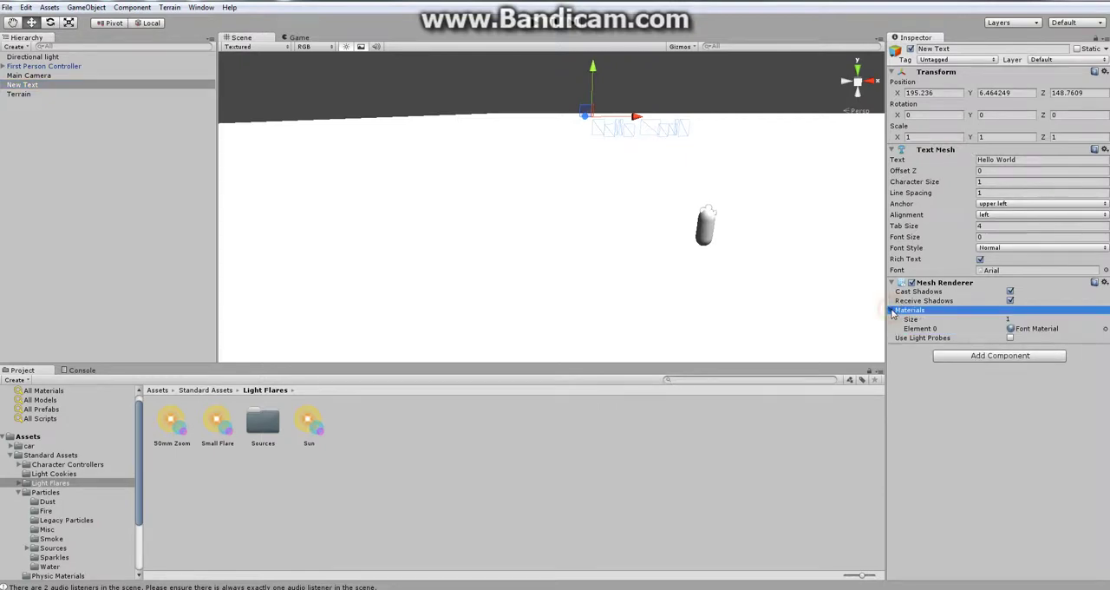
left_click(1105, 329)
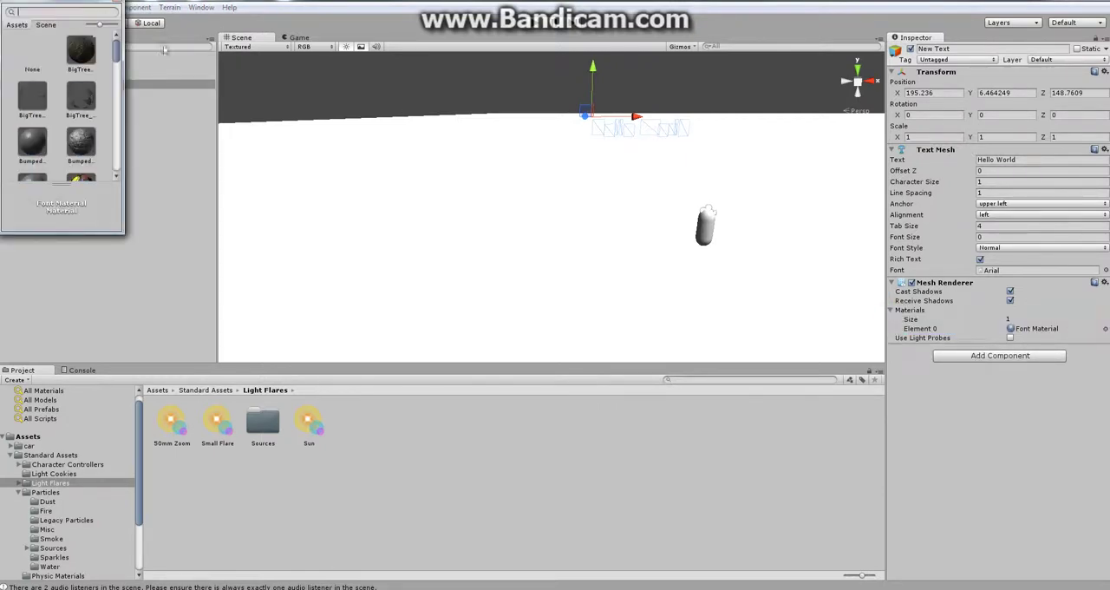
left_click(115, 3)
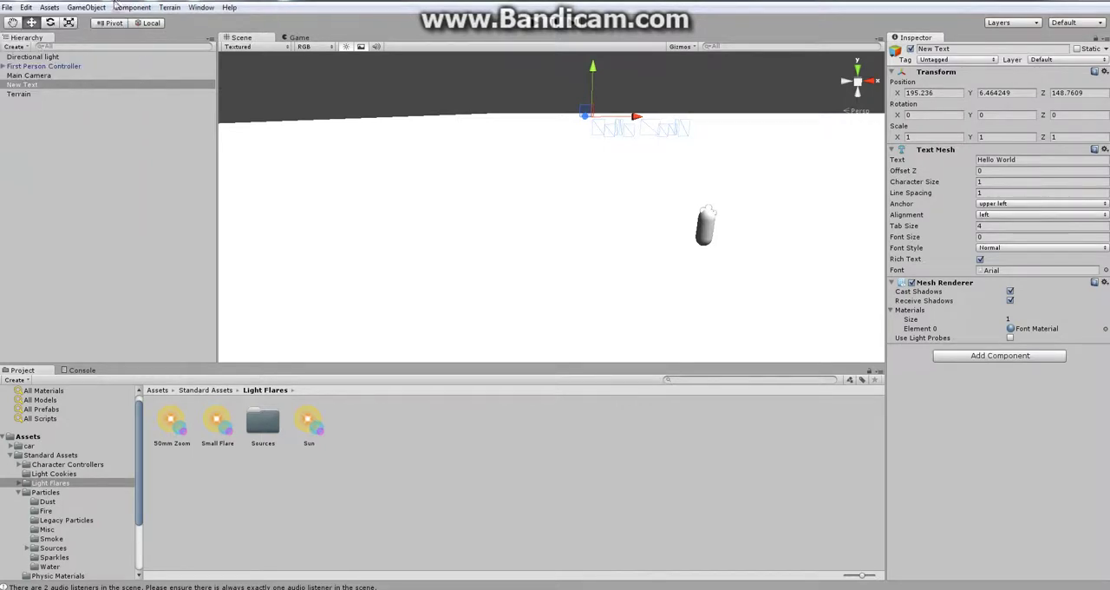
left_click(580, 198)
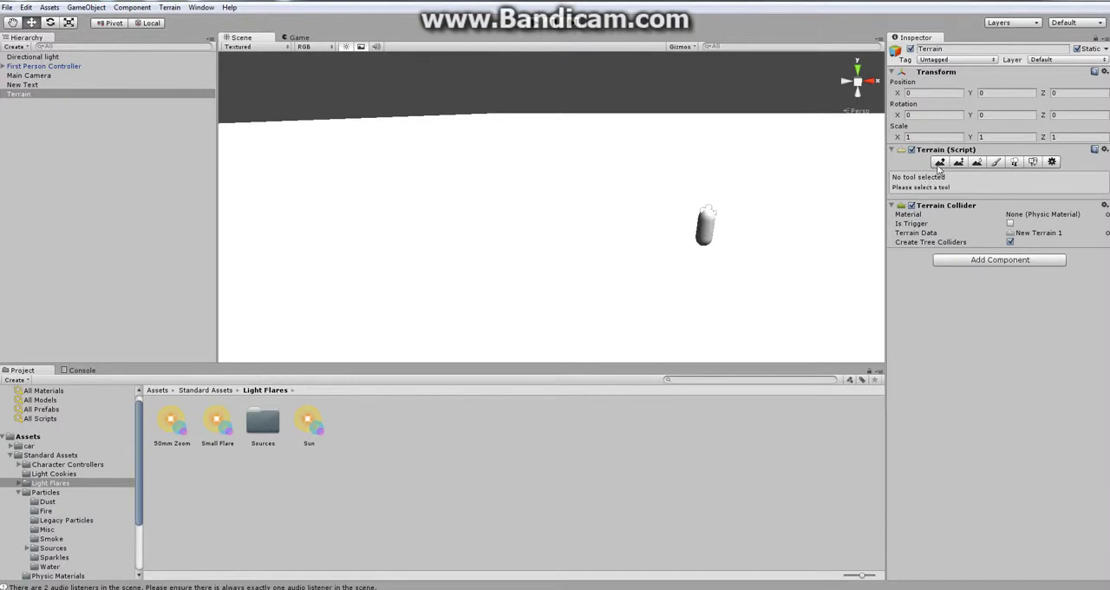
Add the Grass texture through Paint Texture so the terrain turns green.
left_click(995, 163)
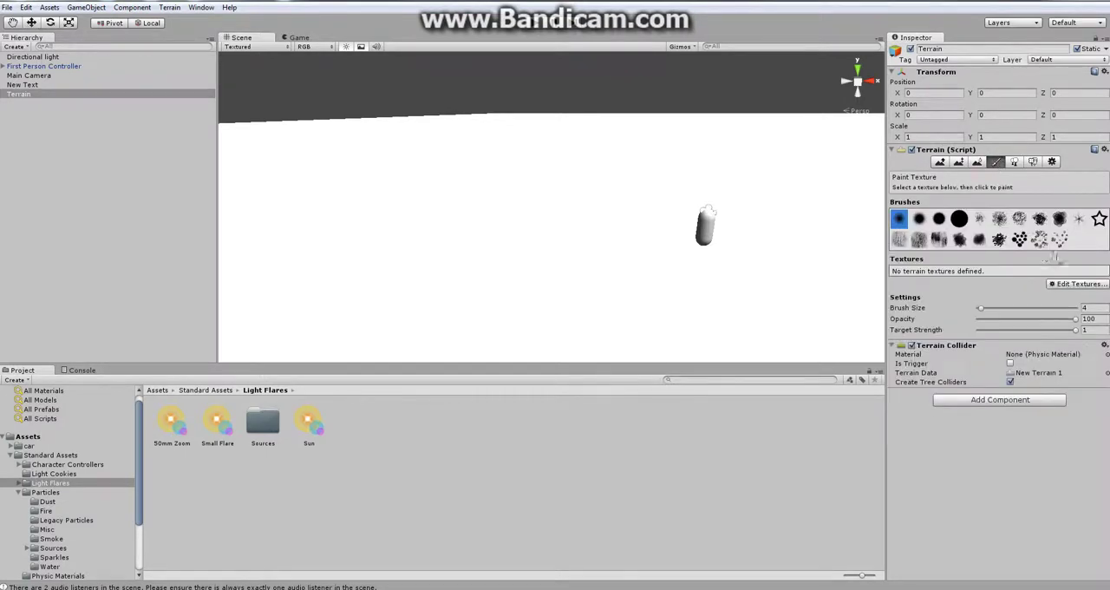
left_click(1064, 282)
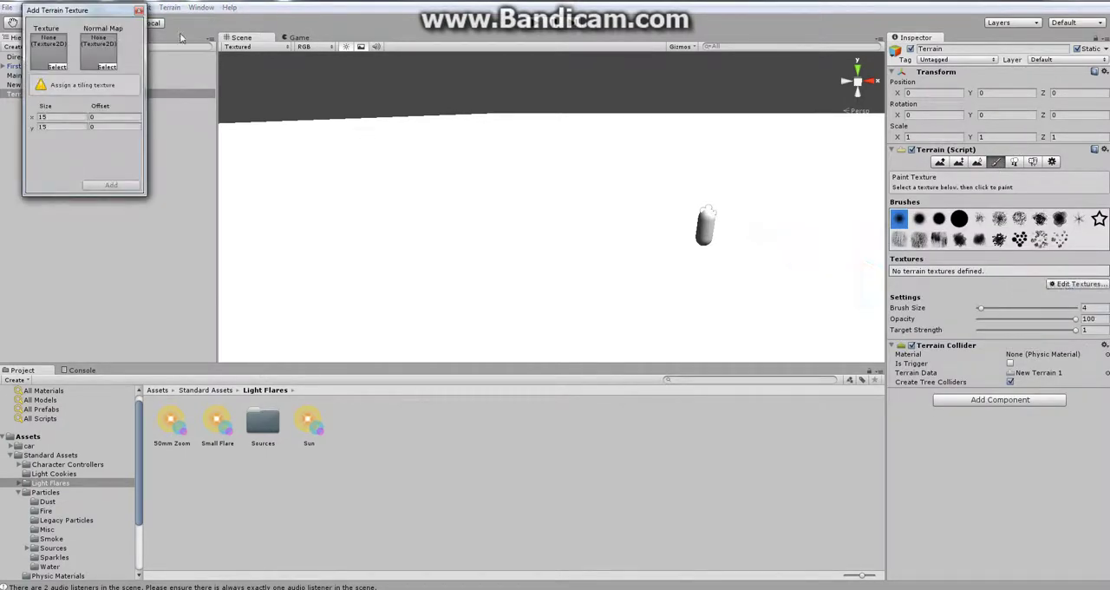
left_click(49, 70)
left_click(58, 67)
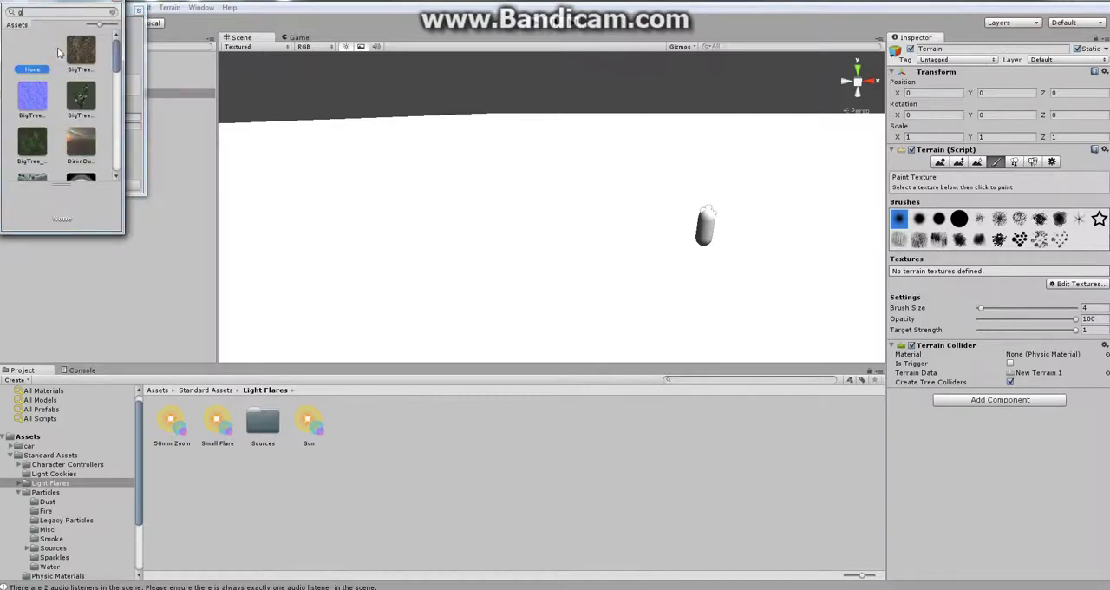
type("gr")
double_click(35, 97)
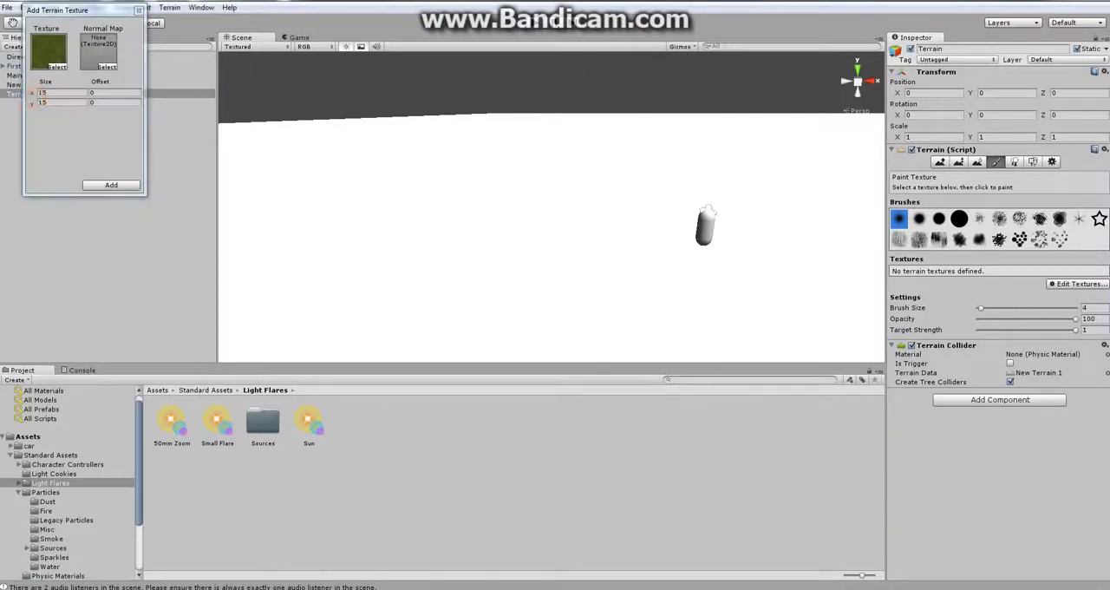
left_click(111, 186)
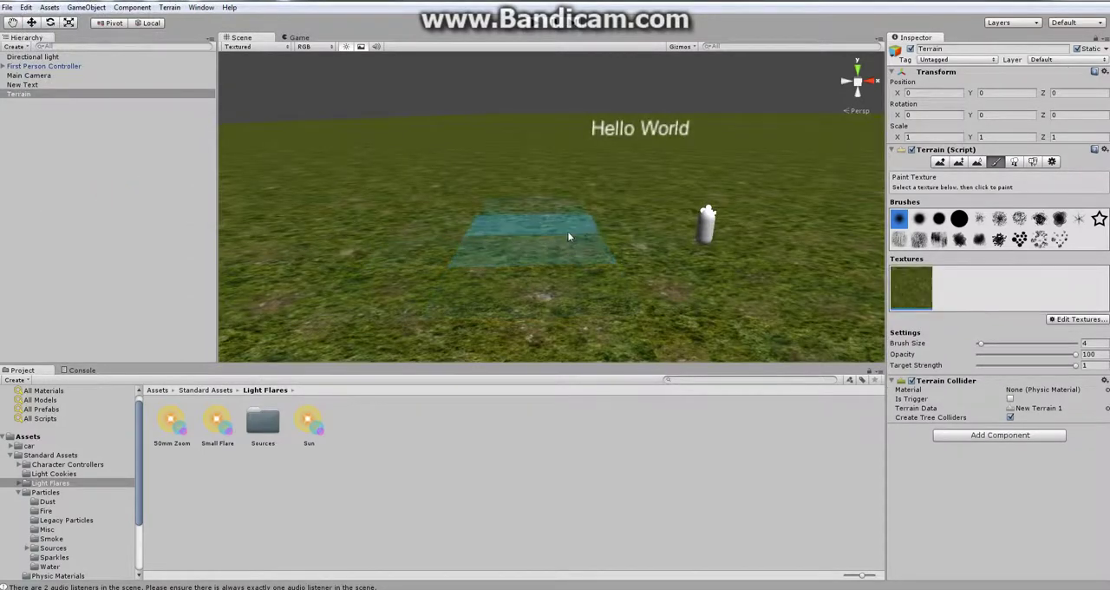
right_click_drag(638, 223, 405, 113)
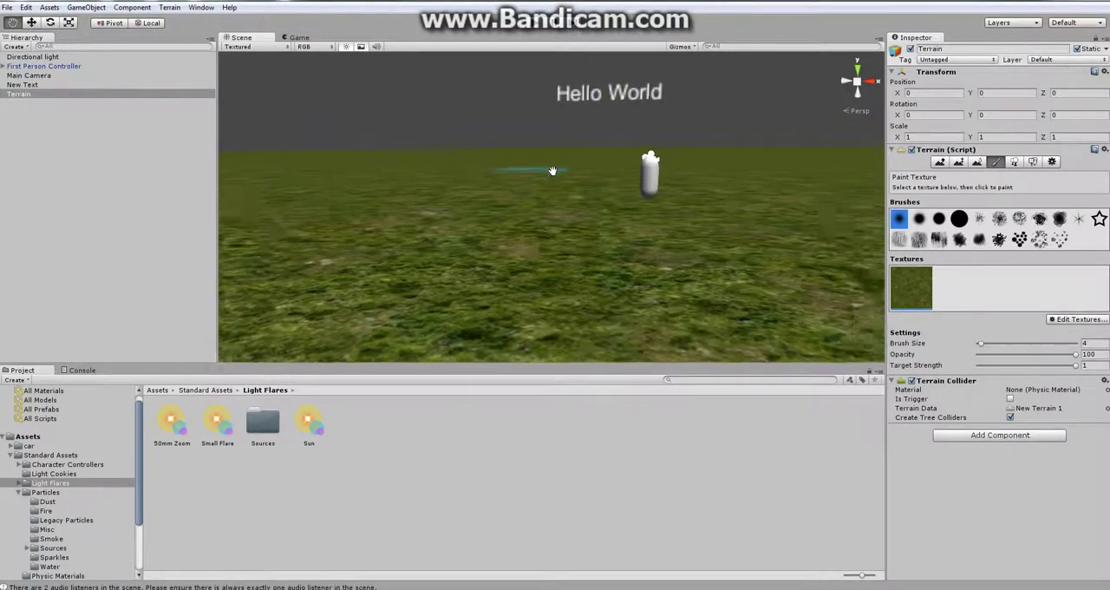
left_click(43, 85)
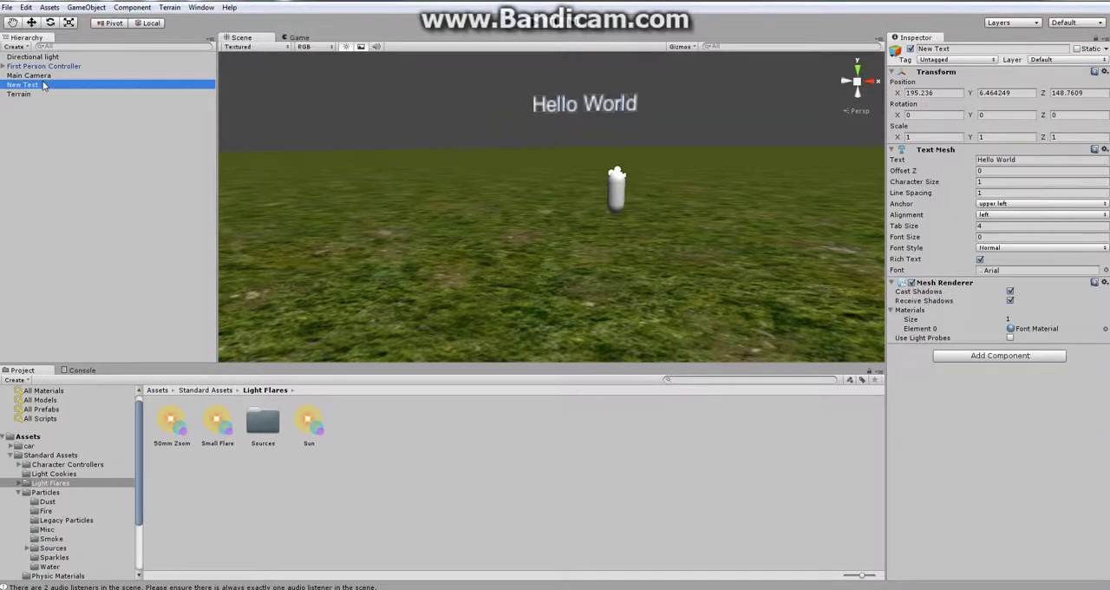
Lower the Hello World 3D text down toward the grass with the Move tool.
middle_click_drag(573, 84, 568, 117)
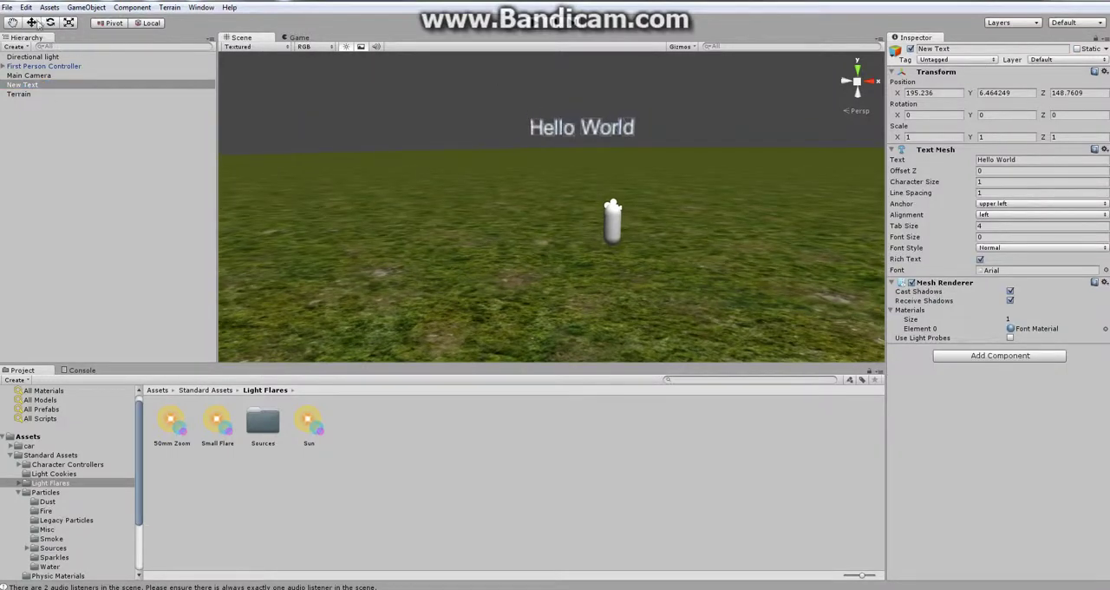
left_click(33, 23)
mouse_move(533, 78)
left_mouse_down()
mouse_move(539, 171)
mouse_move(552, 178)
left_mouse_up()
right_click_drag(552, 178, 729, 223)
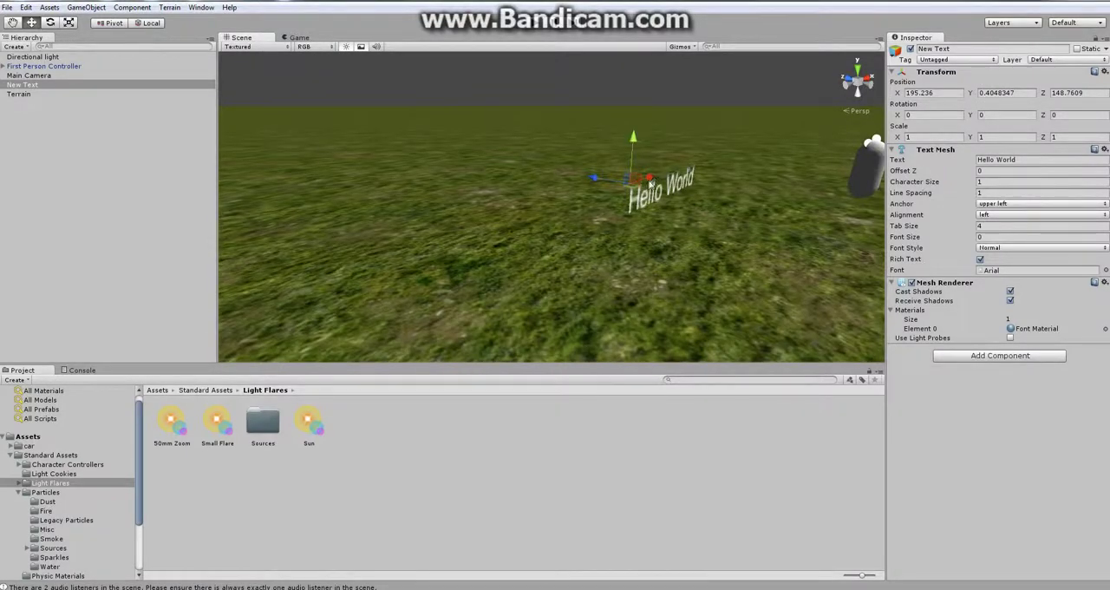
left_click(687, 167)
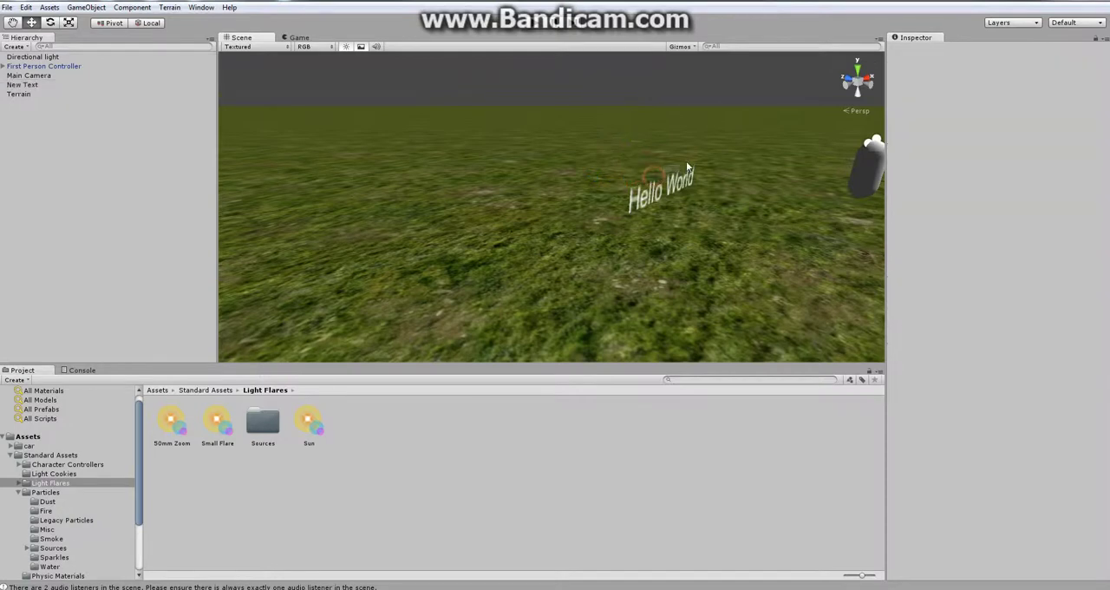
Slide the Hello World text sideways until it sits next to the capsule.
left_click(16, 94)
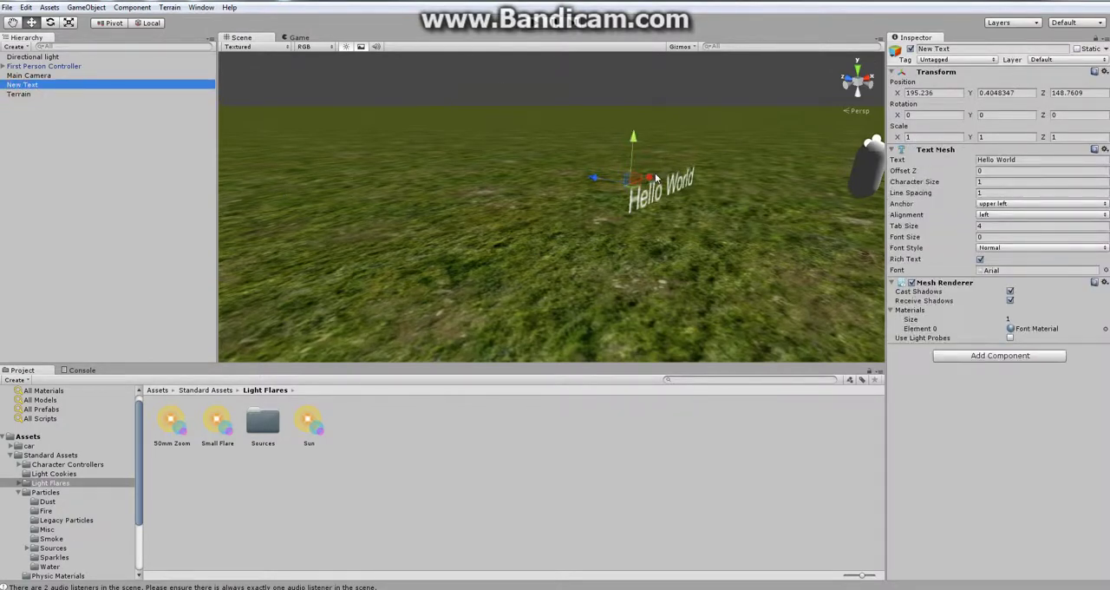
left_click_drag(652, 178, 745, 146)
middle_click_drag(745, 146, 570, 194)
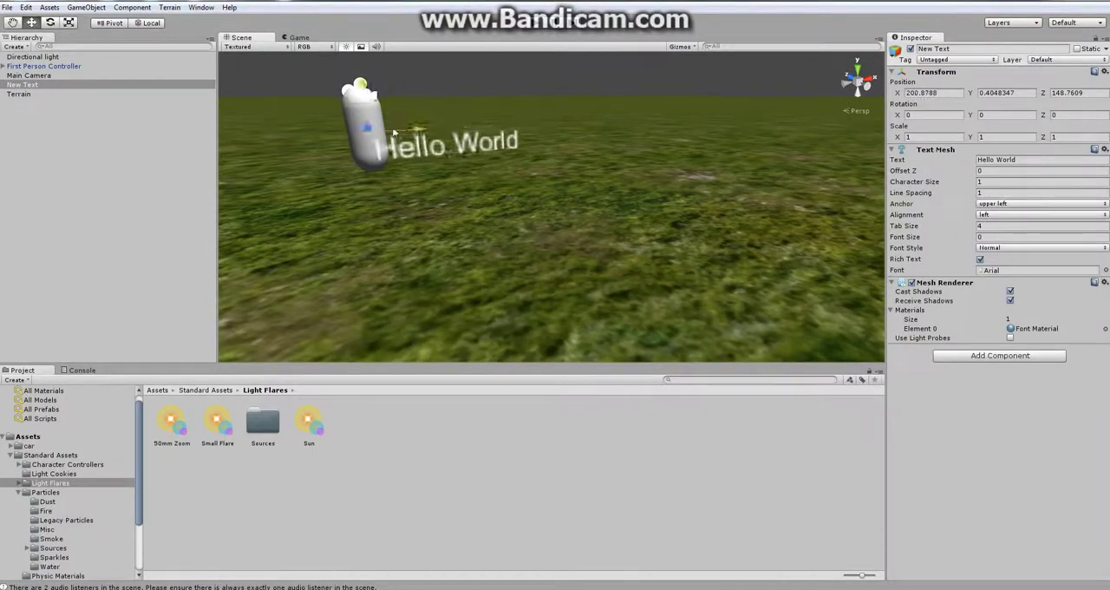
left_click_drag(459, 130, 382, 132)
mouse_move(521, 190)
middle_mouse_down()
mouse_move(433, 195)
mouse_move(479, 198)
middle_mouse_up()
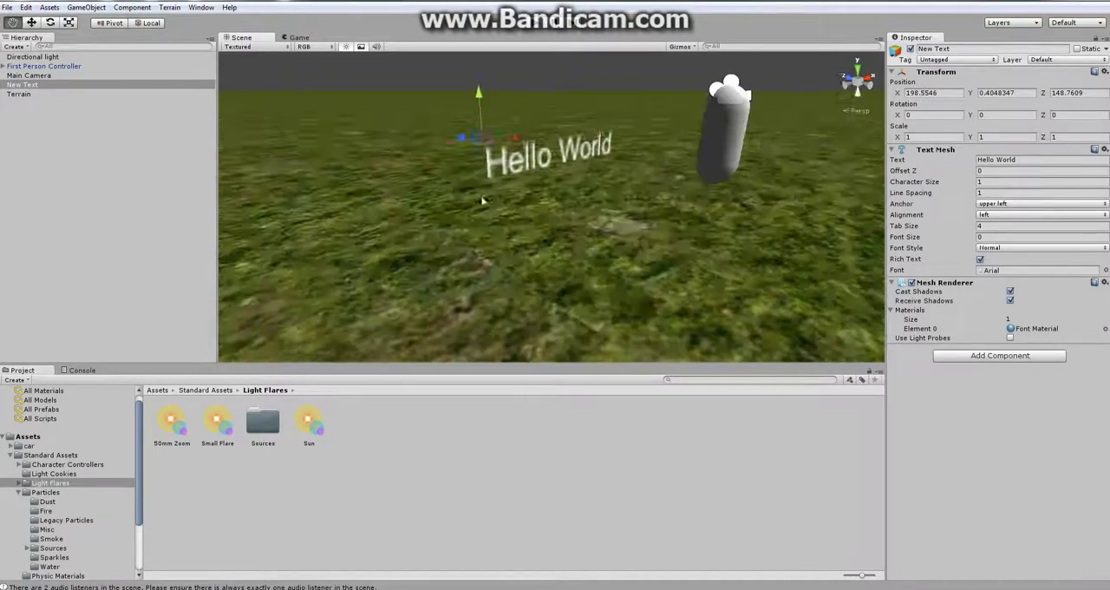
Replace the Text Mesh wording 'Hello World' with 'You are dead' and enter Play mode.
left_click(1028, 159)
key("BackSpace")
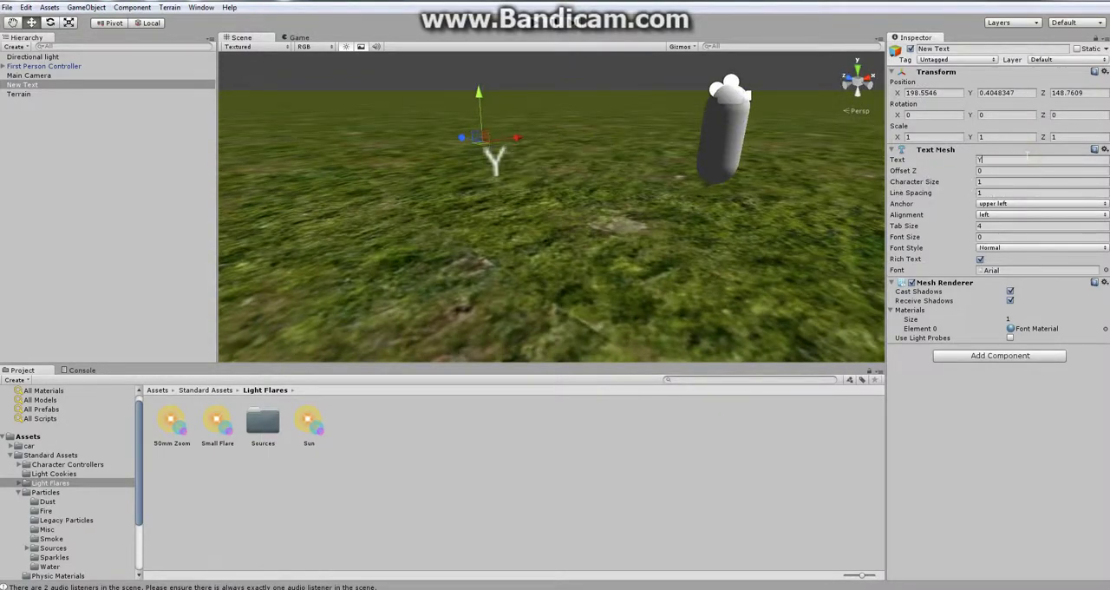
type("You are de")
type("asd")
key("BackSpace")
key("BackSpace")
type("d")
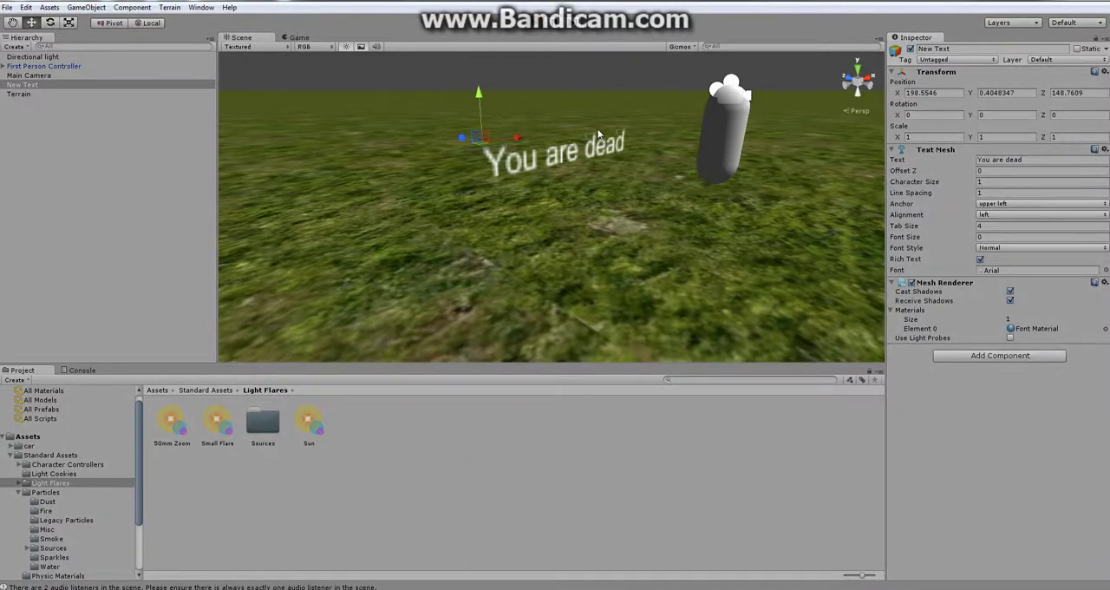
key("ctrl+p")
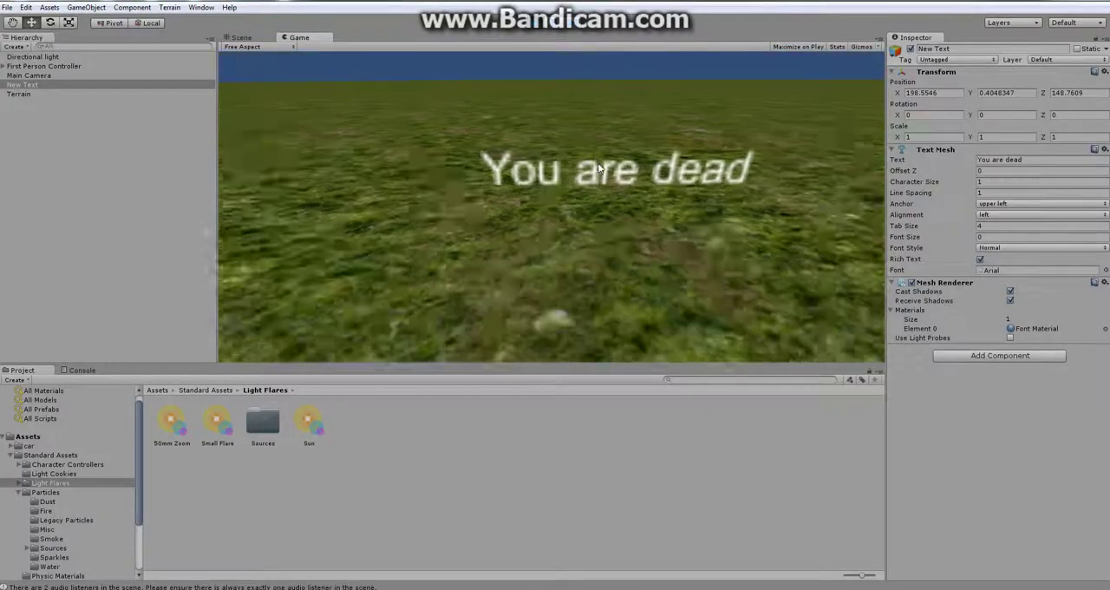
Walk the player toward the 'You are dead' text and flare, then exit Play mode.
key("w")
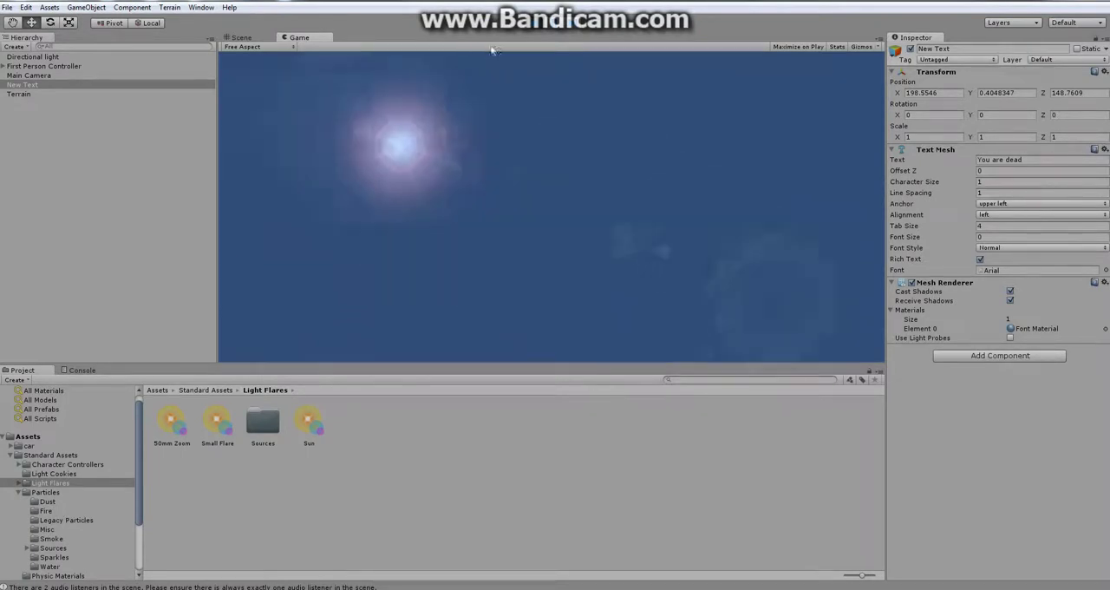
left_click(533, 30)
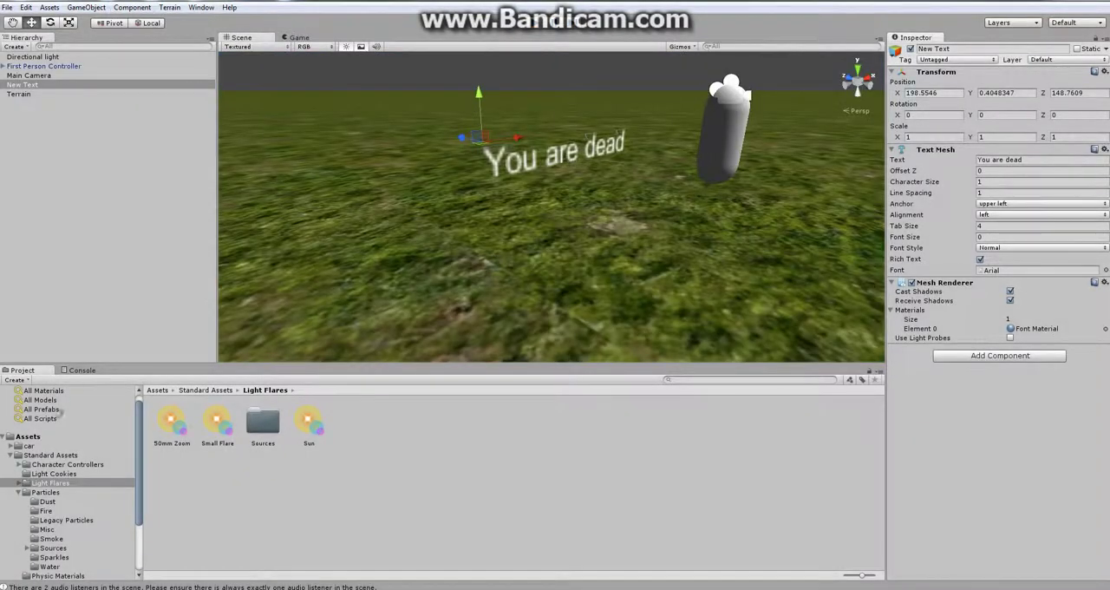
Open the project scene from the Assets folder and orbit around the forest and car.
left_click(35, 437)
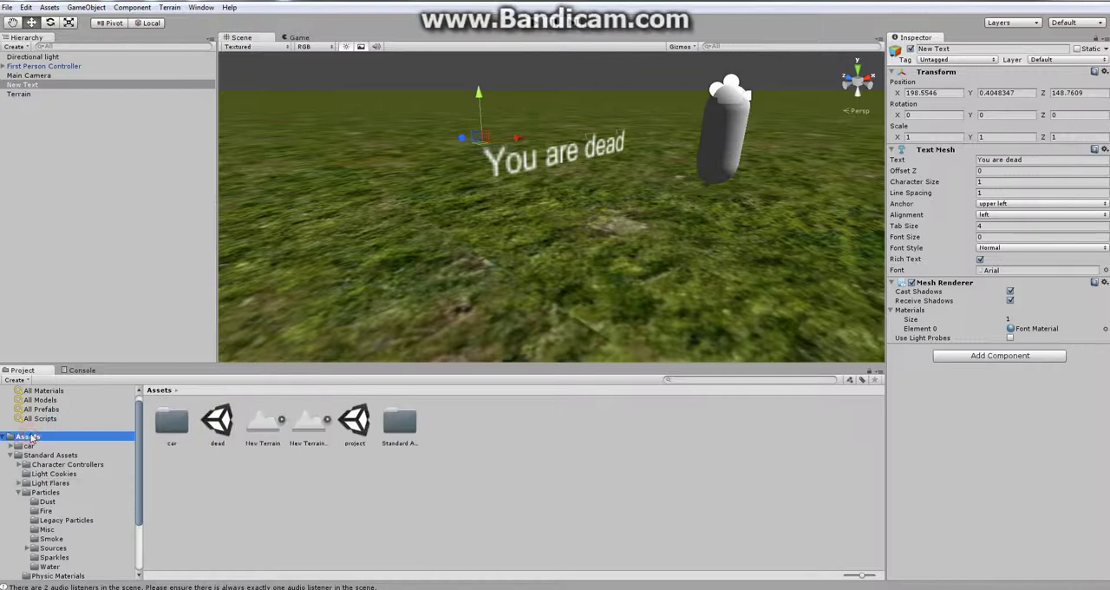
left_click(354, 427)
double_click(354, 431)
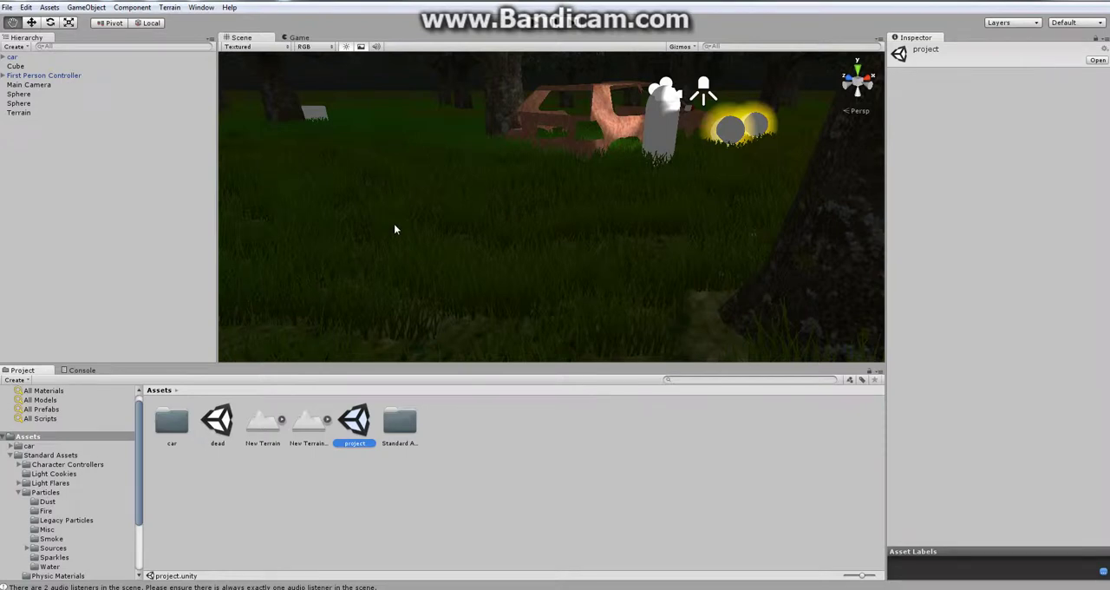
right_click_drag(395, 228, 385, 197)
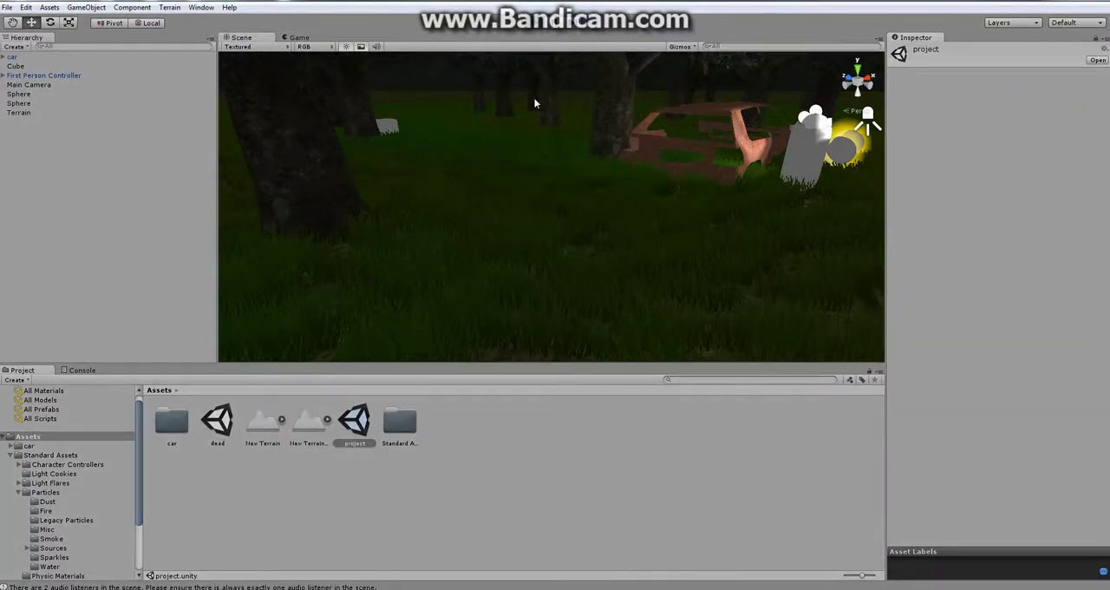
key("ctrl+p")
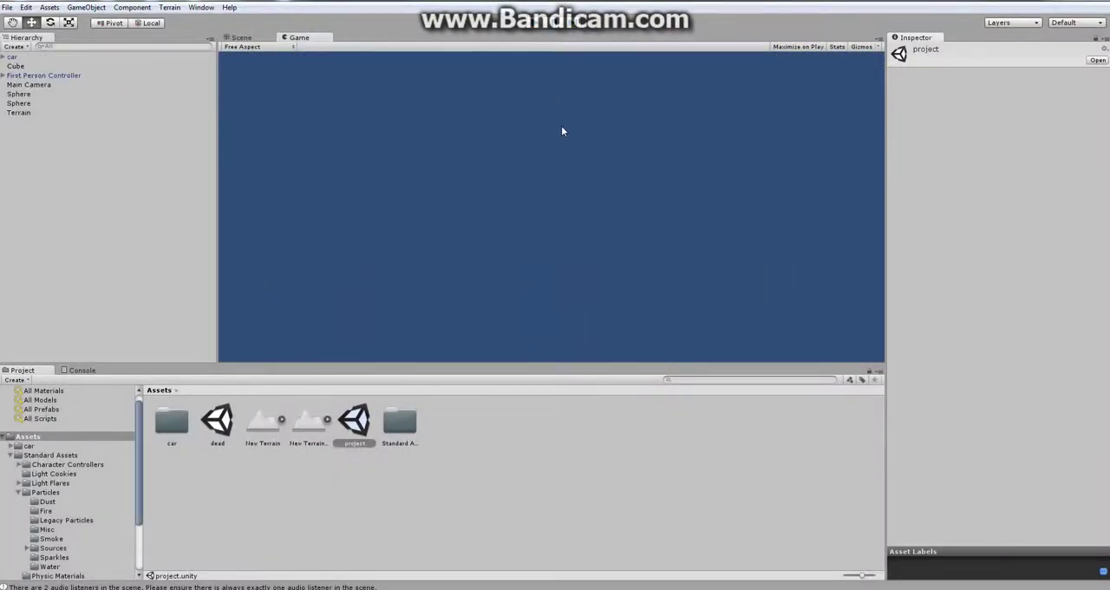
key("ctrl+p")
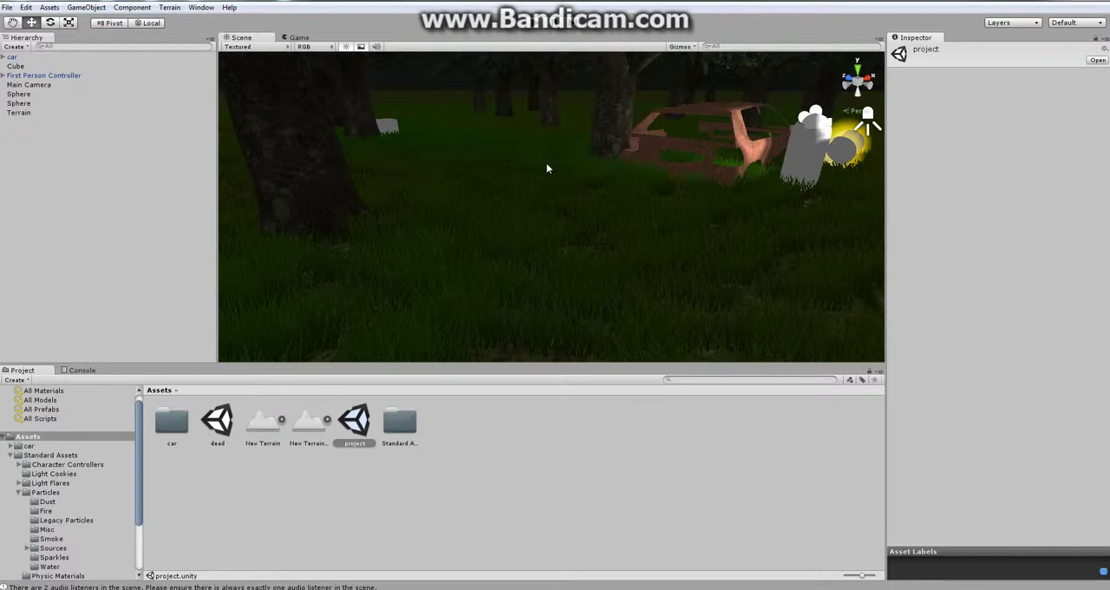
left_click_drag(548, 168, 635, 175)
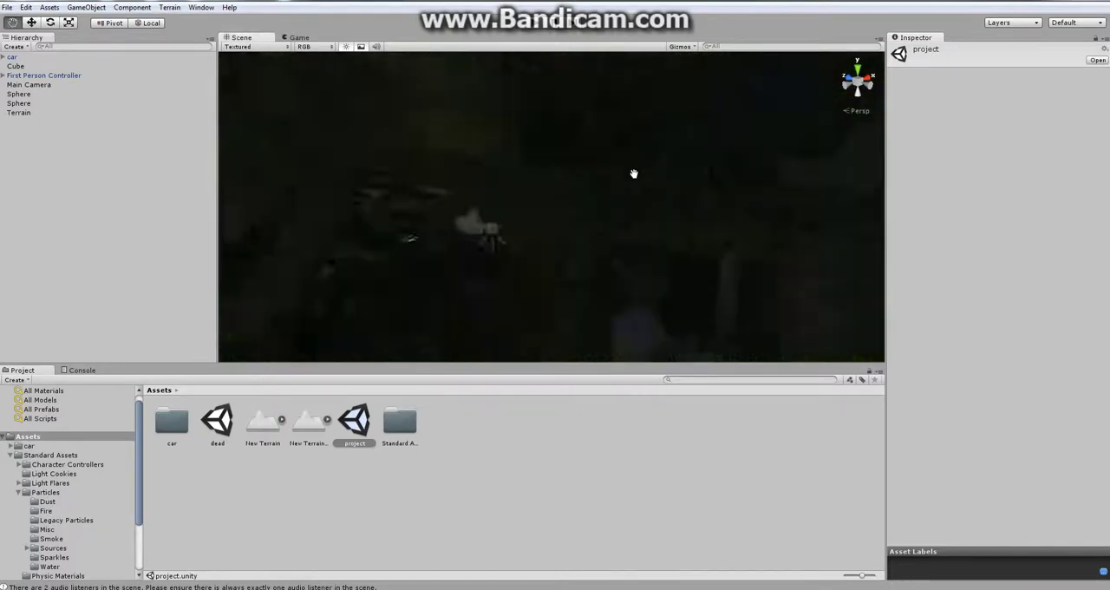
scroll(635, 175, "up", 3)
scroll(634, 166, "up", 3)
scroll(637, 173, "up", 3)
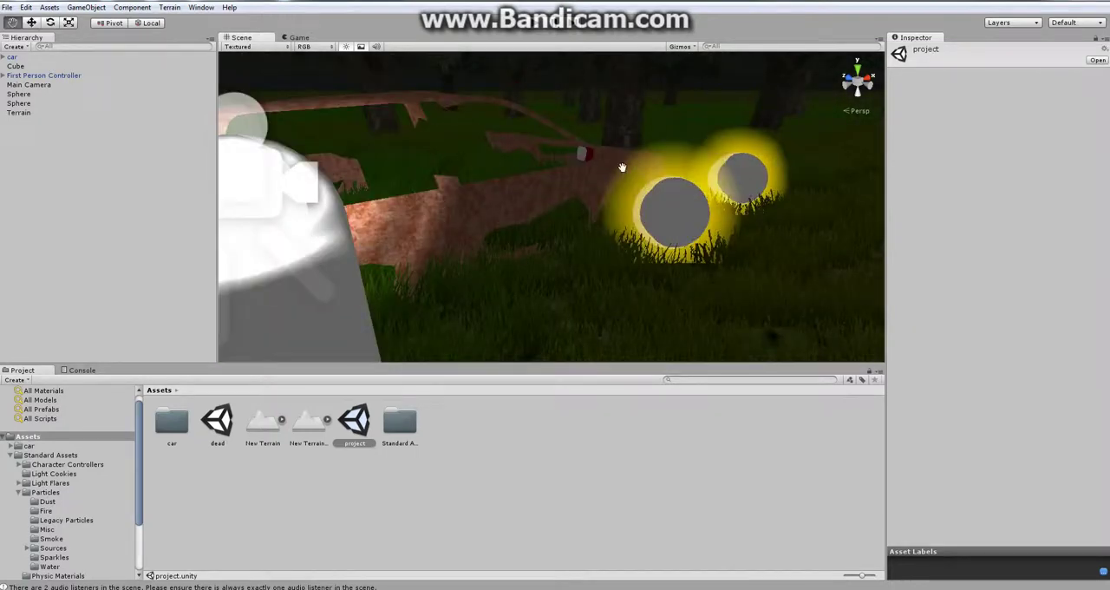
left_click_drag(622, 167, 596, 179)
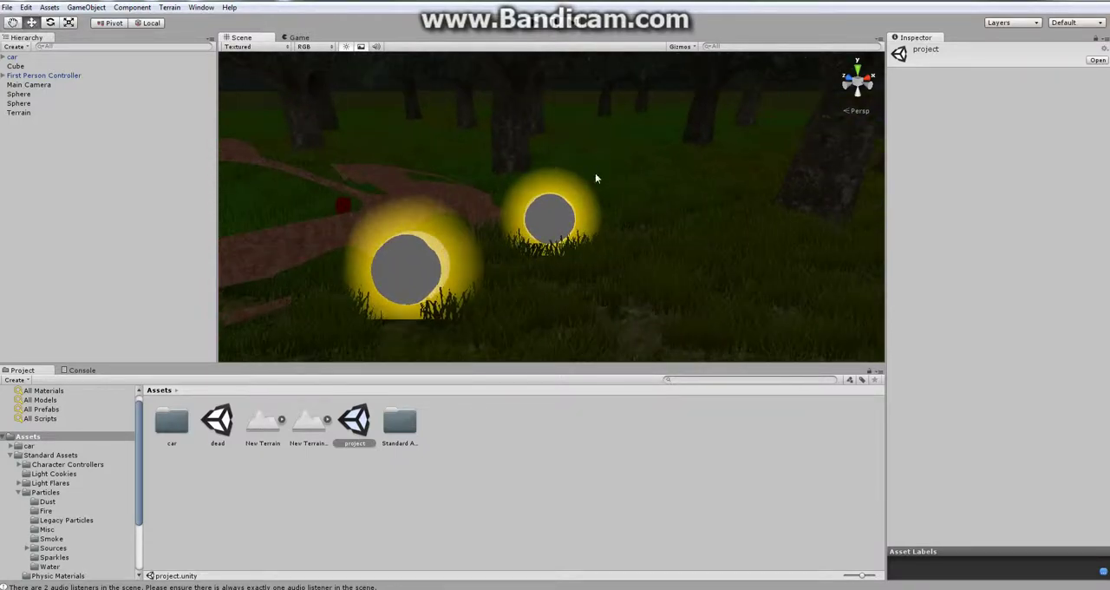
left_click_drag(490, 206, 525, 201)
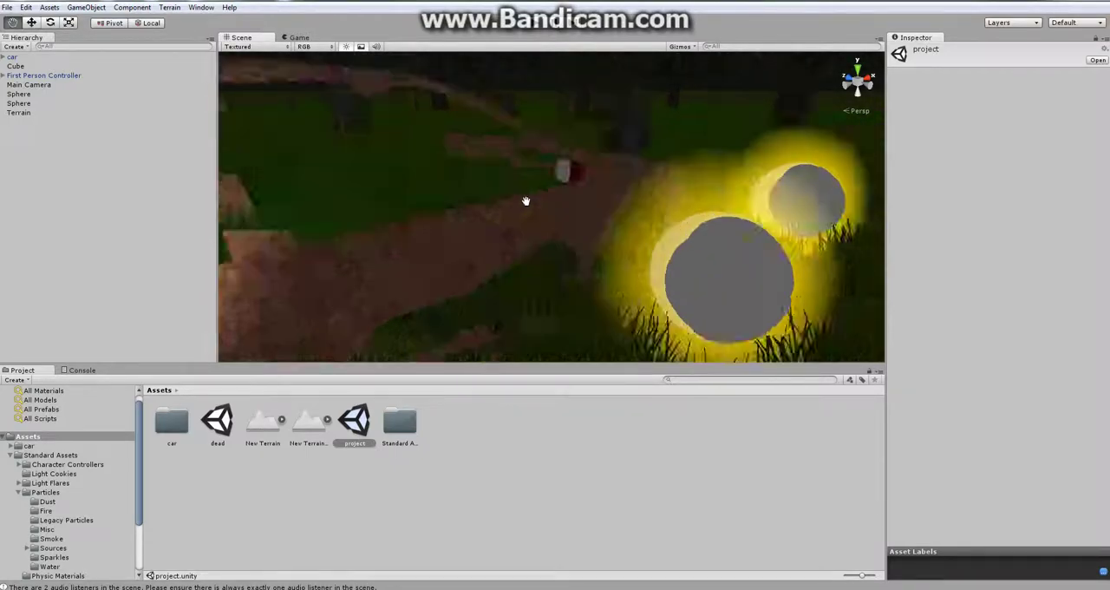
scroll(526, 202, "up", 2)
scroll(543, 197, "up", 2)
scroll(545, 208, "up", 2)
scroll(546, 217, "up", 2)
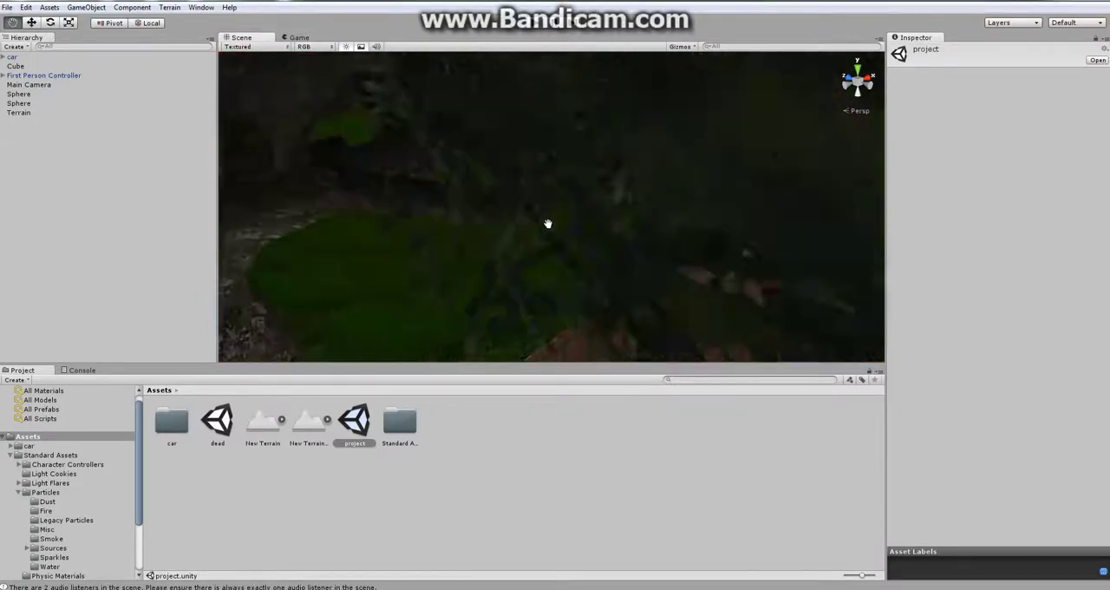
scroll(549, 224, "down", 2)
scroll(562, 207, "down", 2)
scroll(562, 206, "up", 3)
scroll(562, 207, "up", 2)
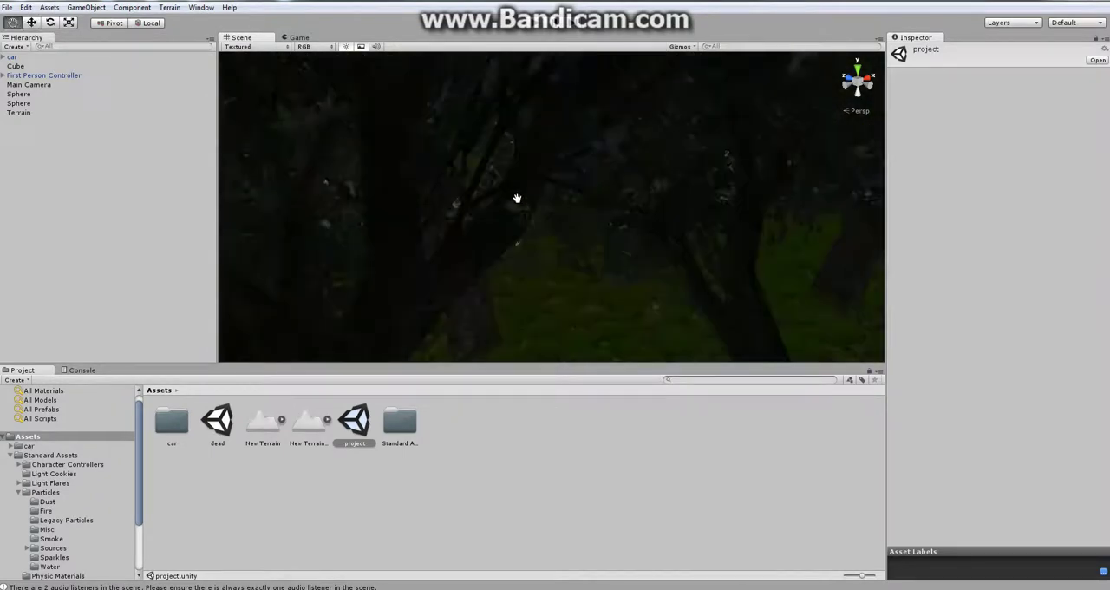
scroll(495, 181, "down", 2)
scroll(478, 185, "up", 3)
left_click_drag(477, 185, 399, 180, "alt")
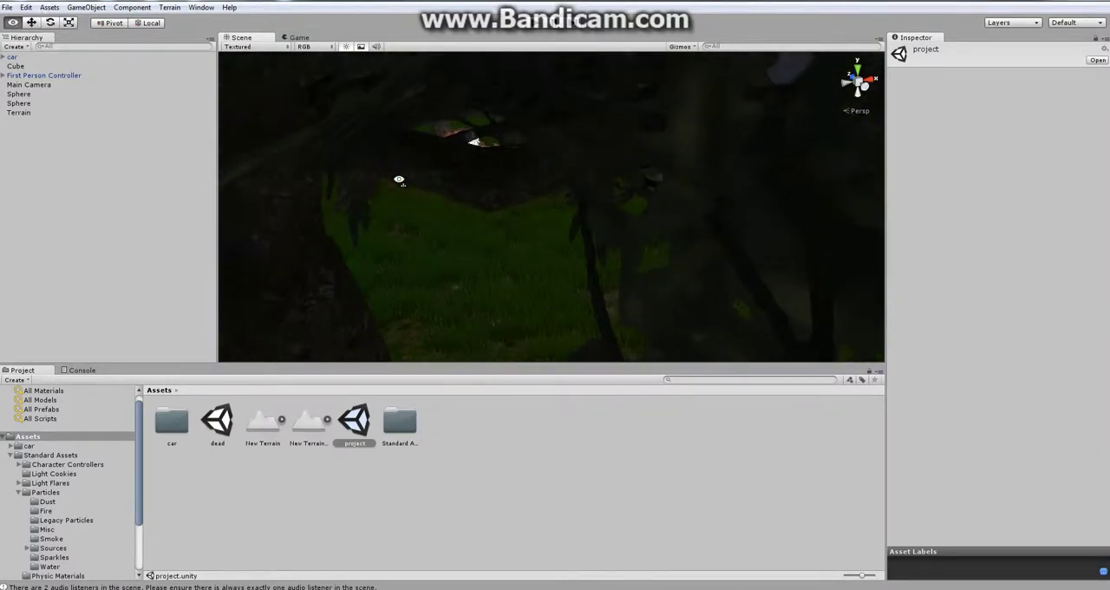
scroll(399, 179, "down", 2)
scroll(404, 181, "up", 2)
scroll(442, 191, "down", 2)
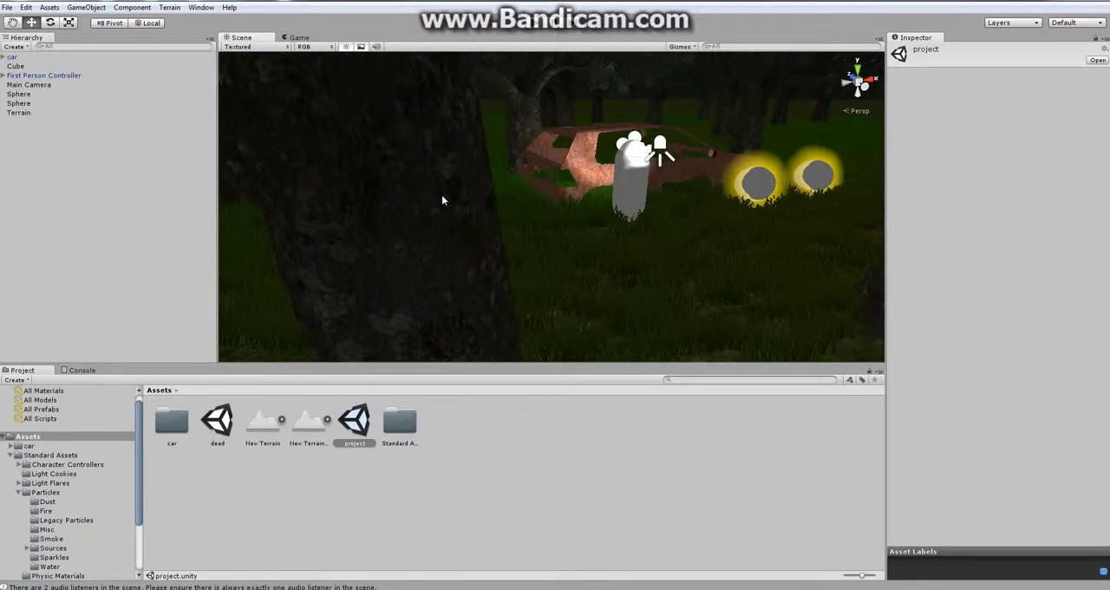
scroll(442, 194, "down", 2)
scroll(453, 200, "up", 3)
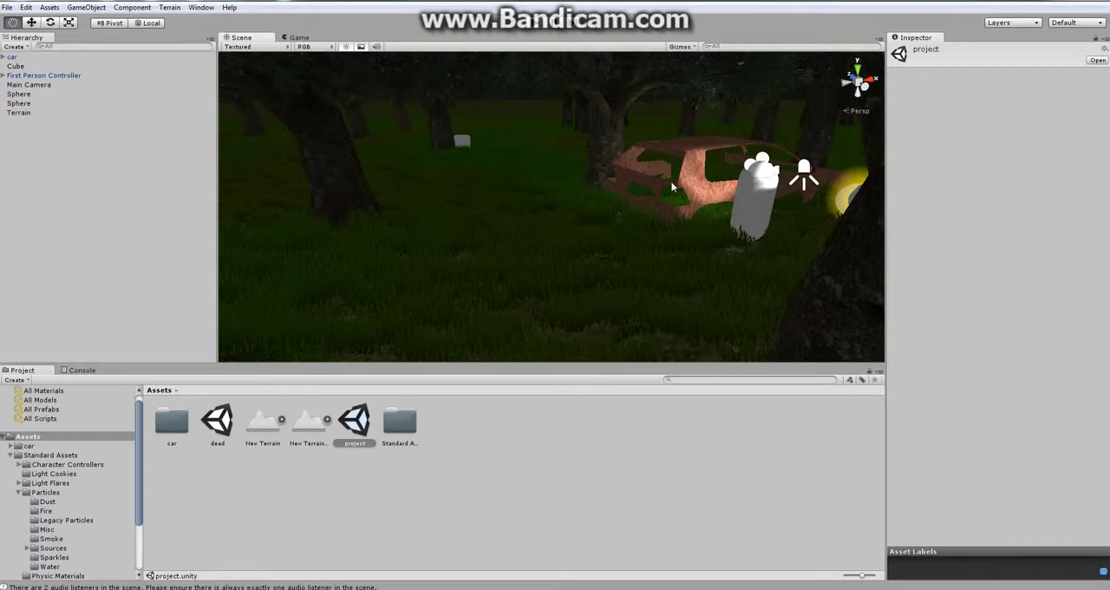
scroll(664, 184, "down", 2)
scroll(648, 186, "down", 5)
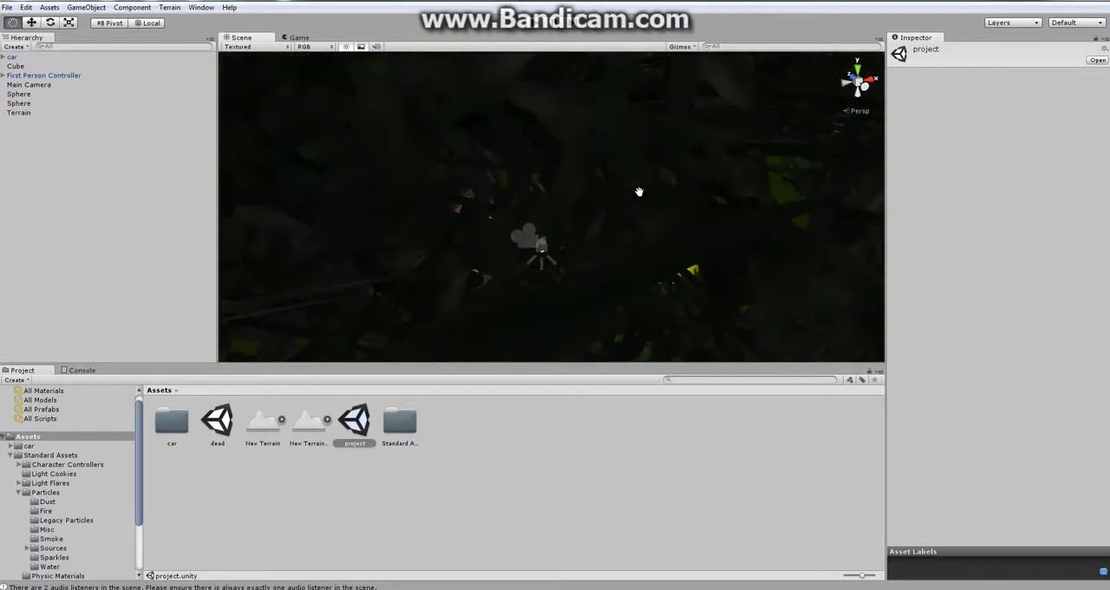
scroll(634, 194, "up", 10)
scroll(607, 226, "up", 2)
scroll(607, 226, "up", 2)
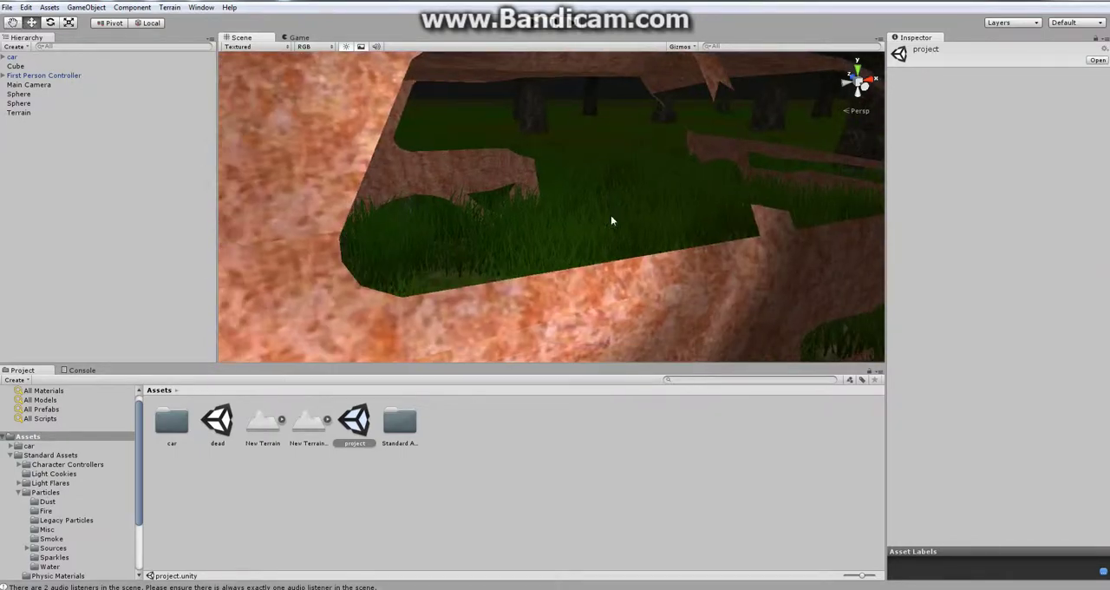
scroll(607, 224, "down", 5)
middle_click_drag(558, 226, 615, 241)
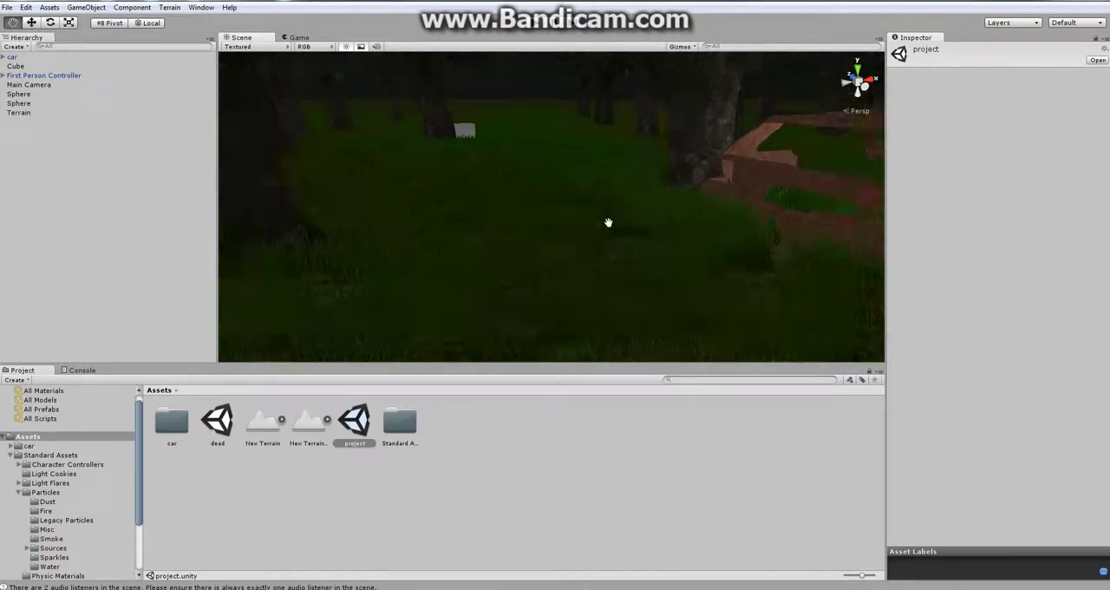
scroll(615, 240, "up", 2)
scroll(616, 240, "up", 3)
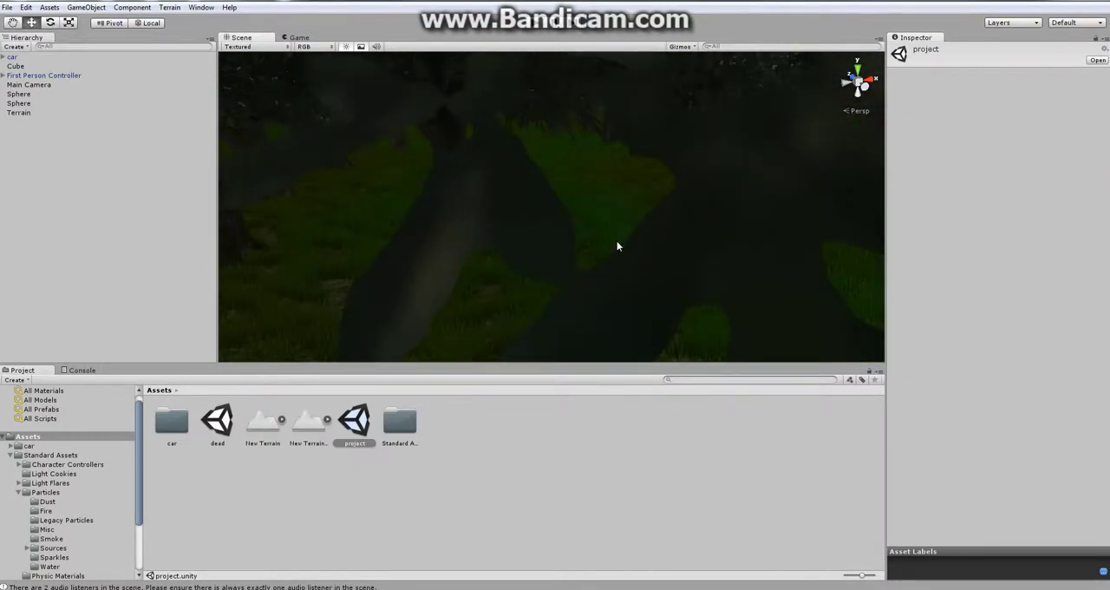
scroll(581, 291, "down", 3)
scroll(599, 228, "up", 1)
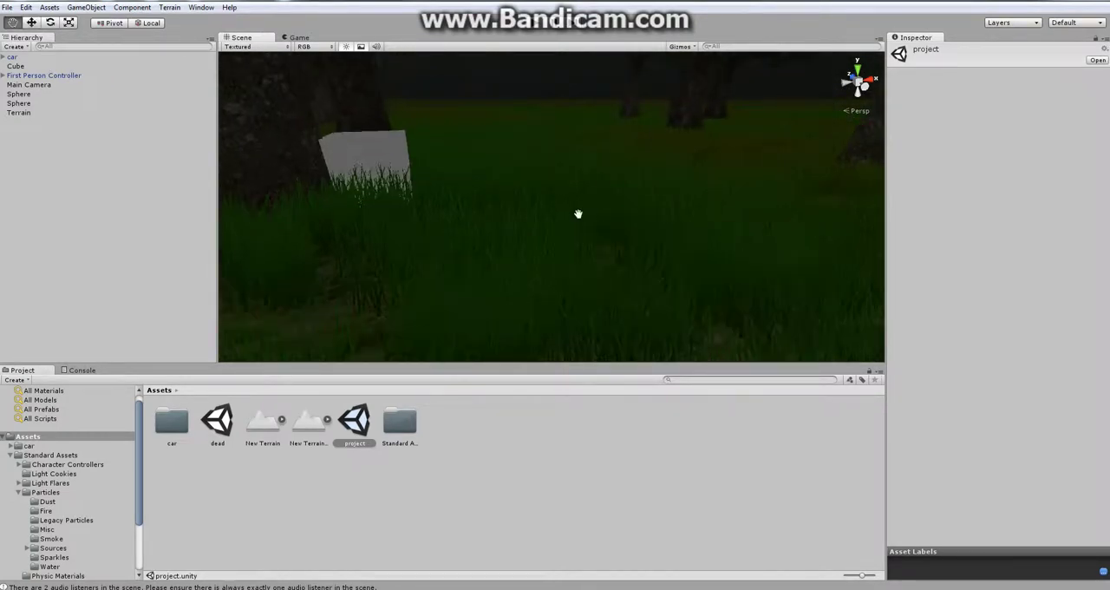
scroll(568, 217, "up", 3)
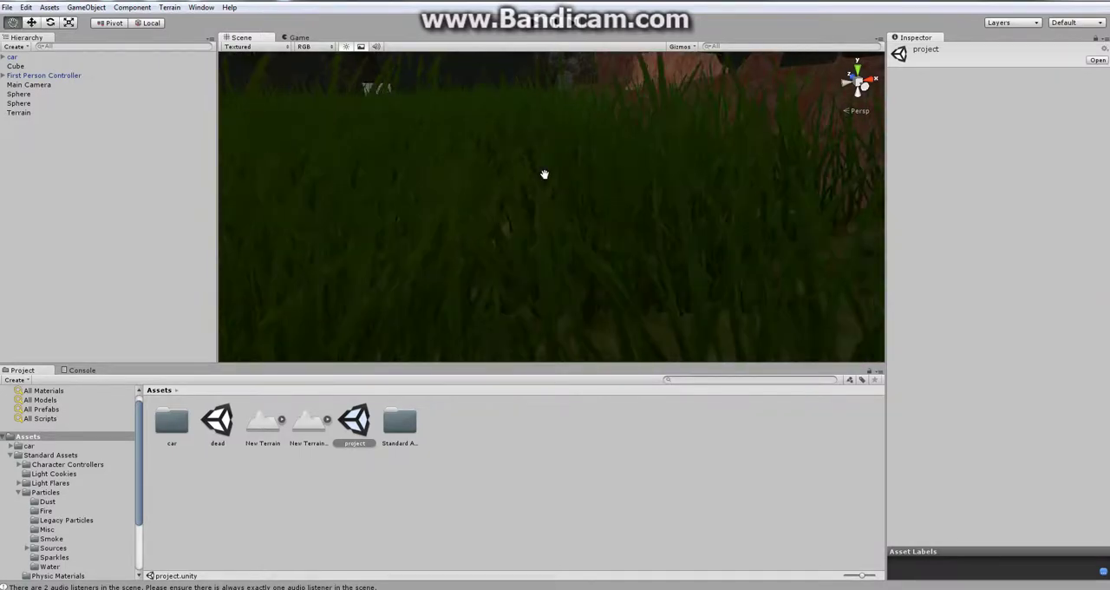
scroll(545, 177, "down", 3)
scroll(545, 180, "down", 3)
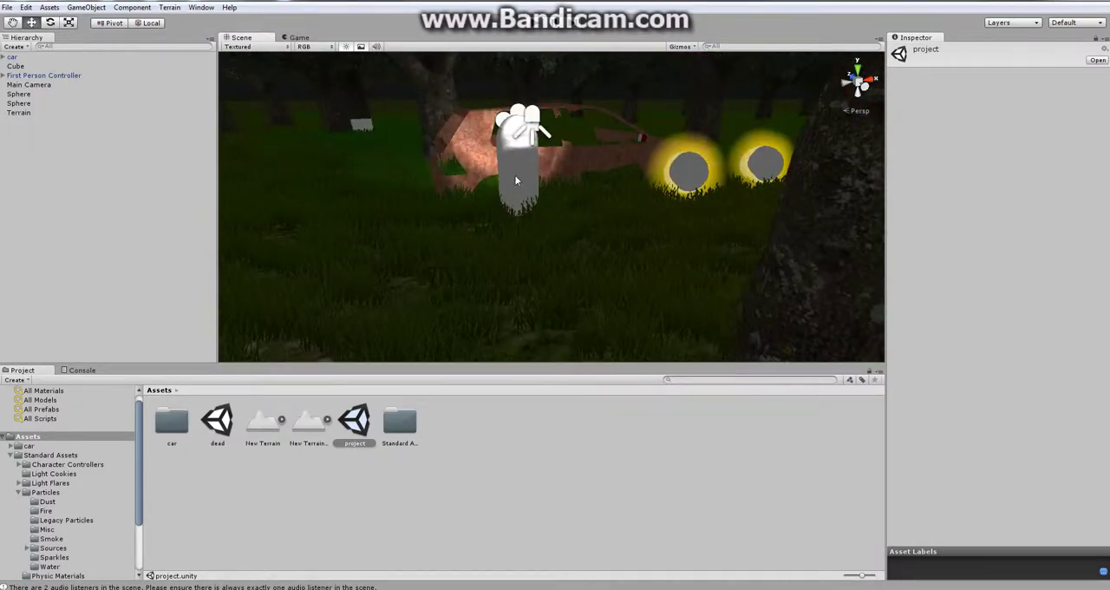
scroll(515, 180, "up", 2)
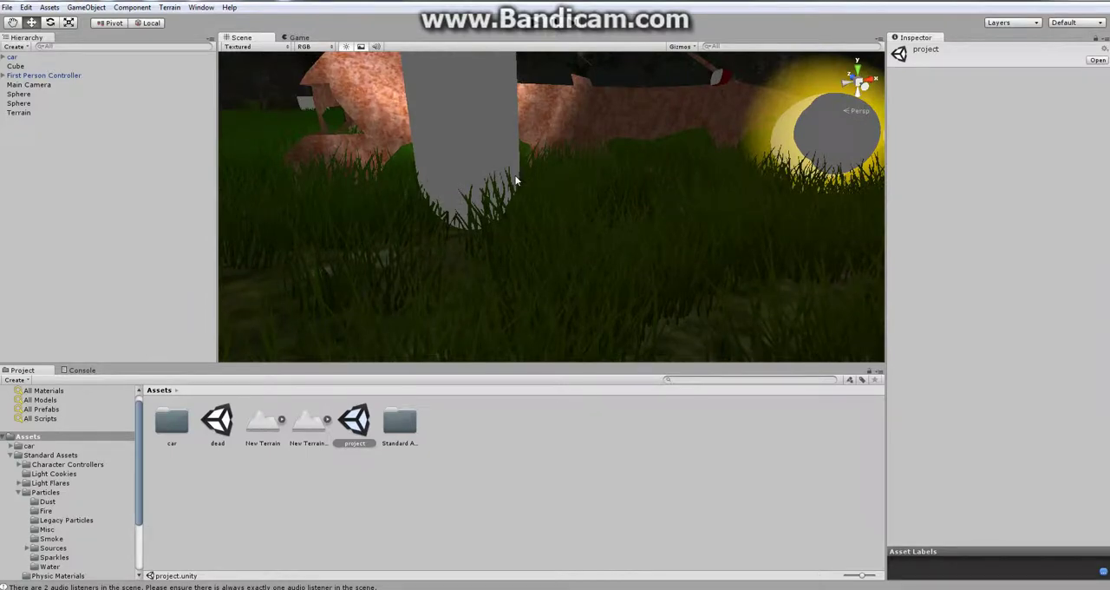
scroll(515, 180, "down", 3)
scroll(515, 190, "up", 2)
scroll(515, 193, "up", 2)
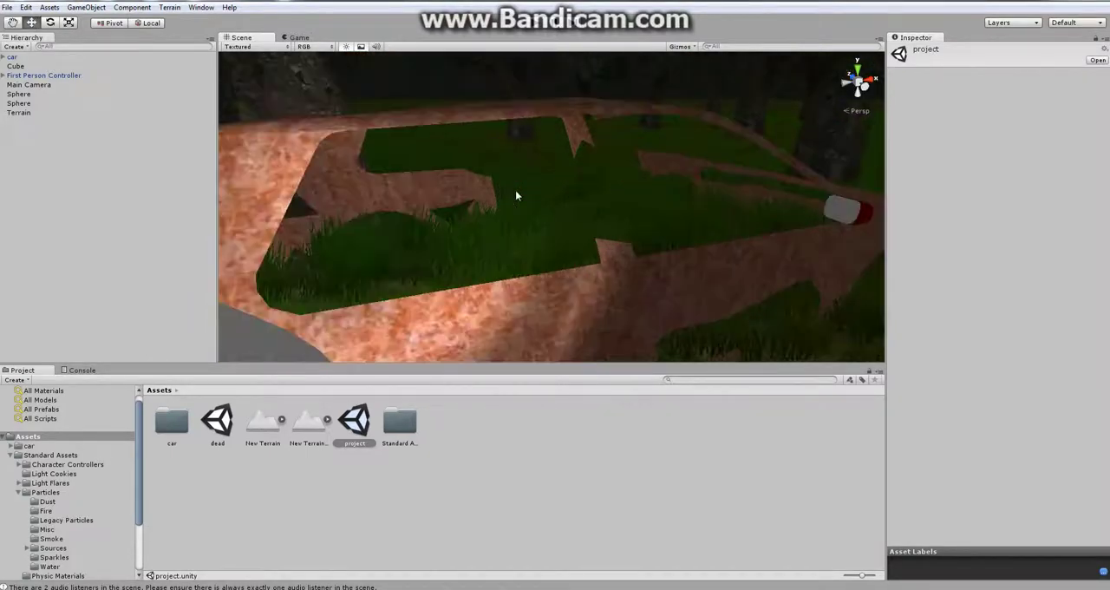
scroll(524, 180, "up", 3)
scroll(524, 180, "up", 2)
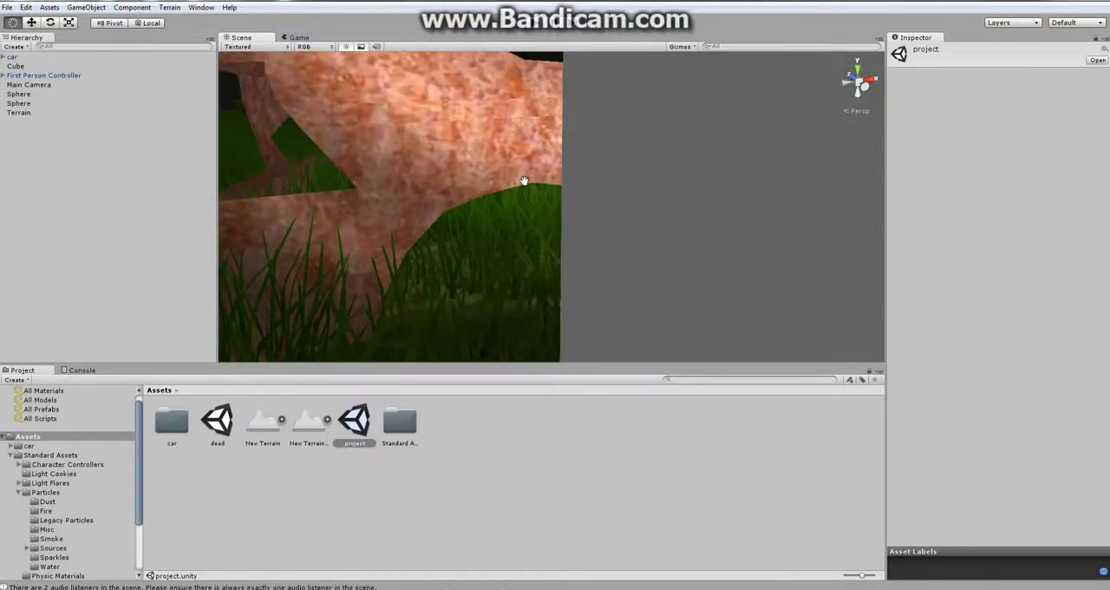
scroll(524, 181, "up", 2)
scroll(523, 186, "up", 2)
scroll(523, 185, "up", 2)
scroll(521, 186, "up", 2)
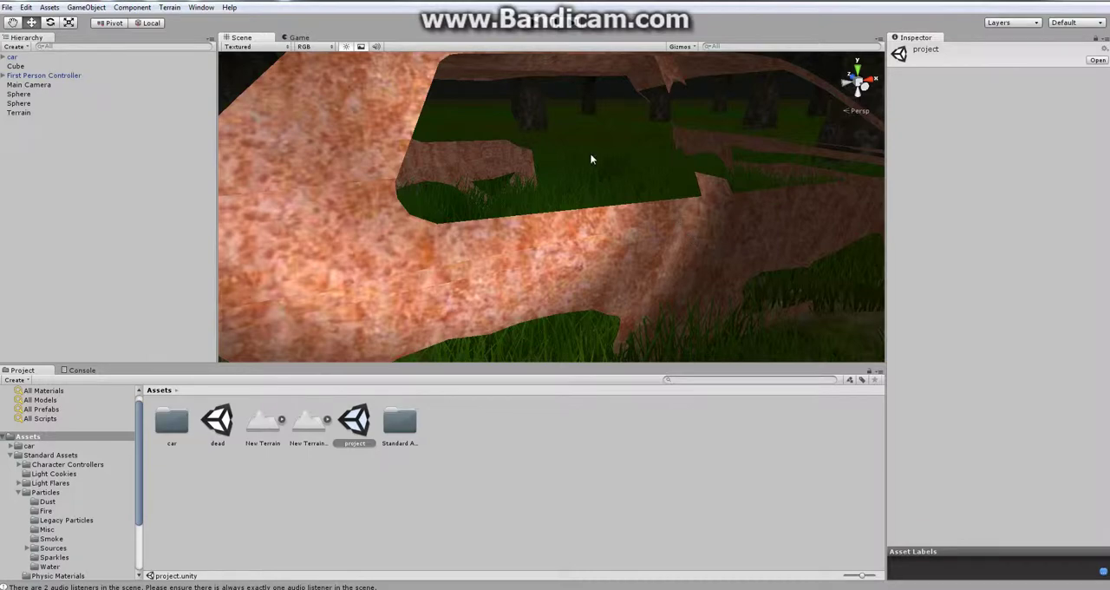
scroll(590, 159, "down", 10)
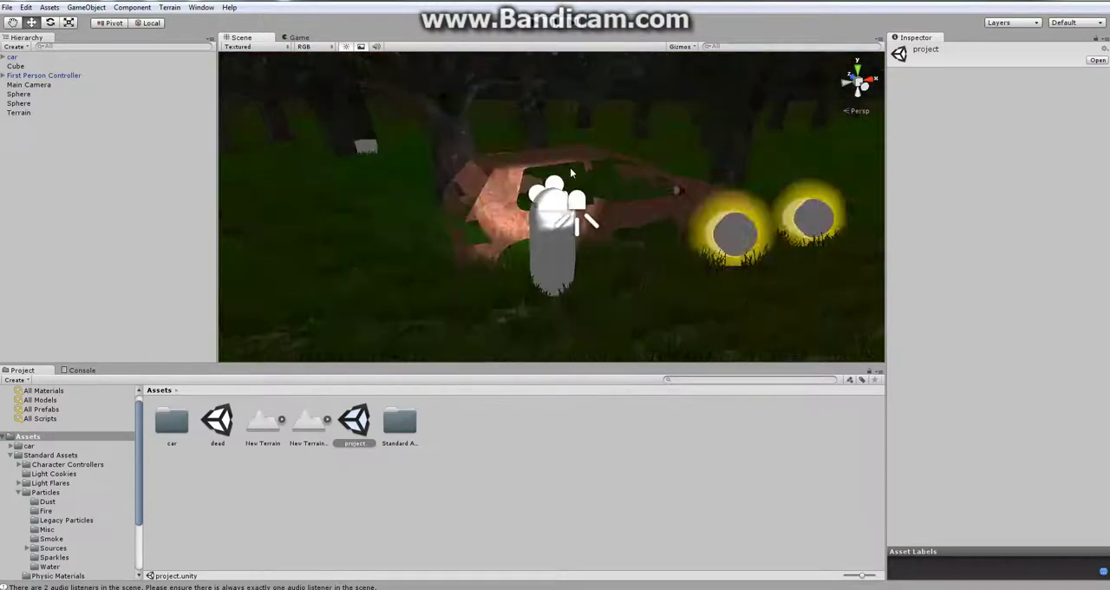
right_click_drag(571, 173, 573, 197)
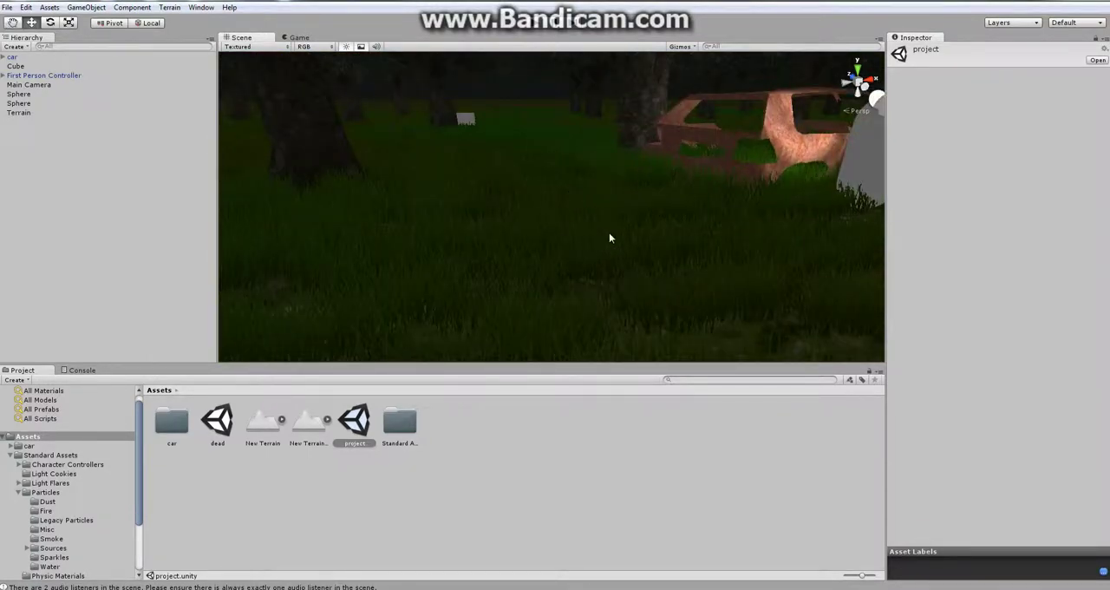
mouse_move(609, 236)
right_mouse_down()
mouse_move(641, 236)
mouse_move(692, 204)
right_mouse_up()
scroll(691, 204, "up", 5)
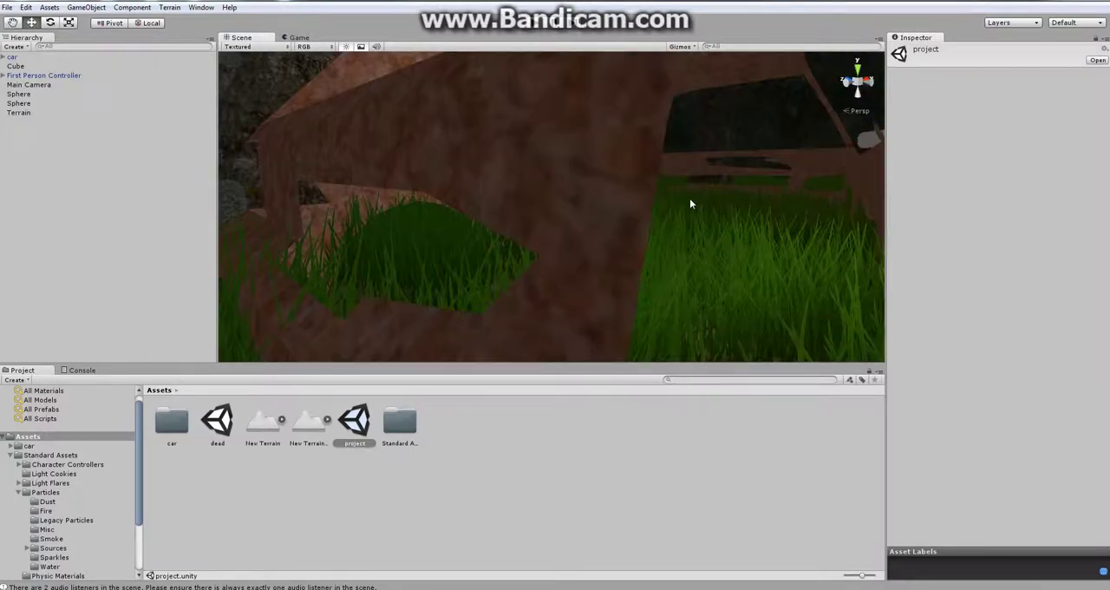
scroll(692, 204, "down", 5)
scroll(678, 216, "up", 2)
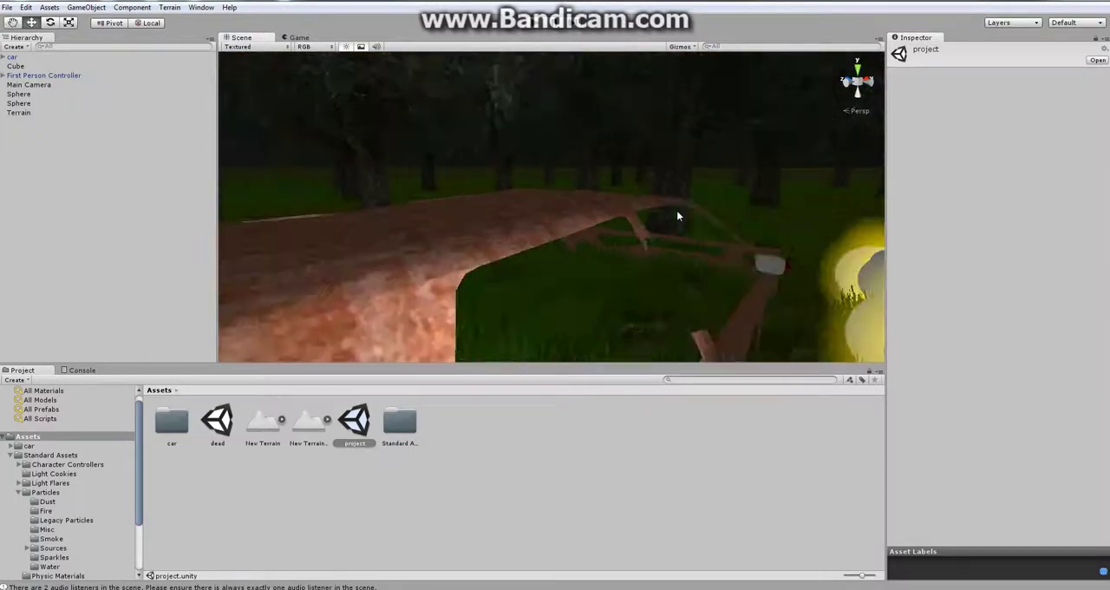
middle_click_drag(678, 215, 661, 203)
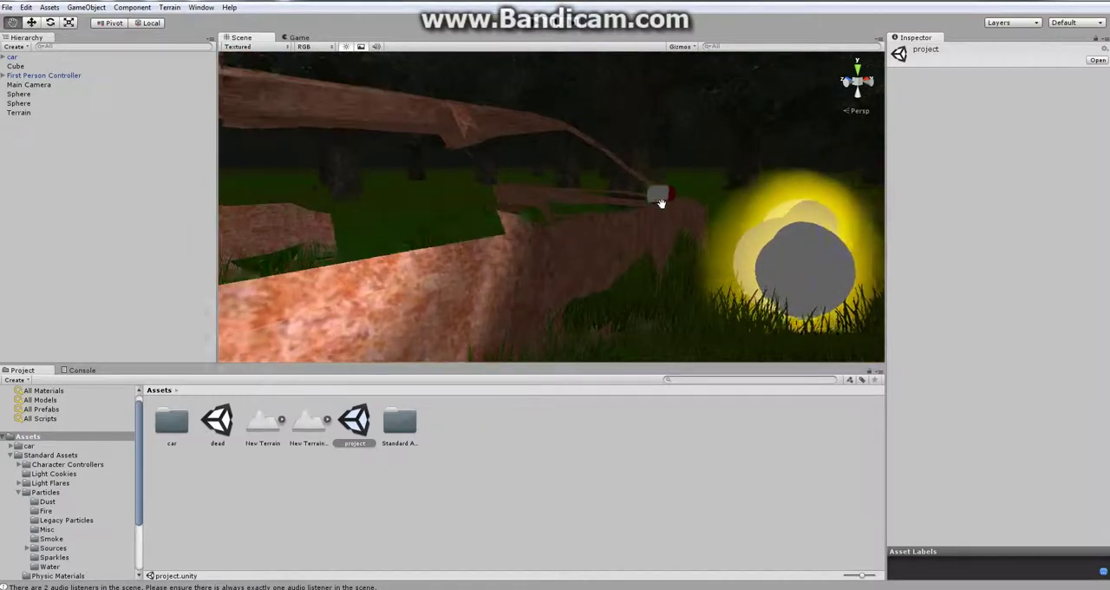
scroll(661, 203, "down", 3)
scroll(661, 203, "down", 4)
scroll(660, 203, "down", 1)
scroll(660, 203, "up", 4)
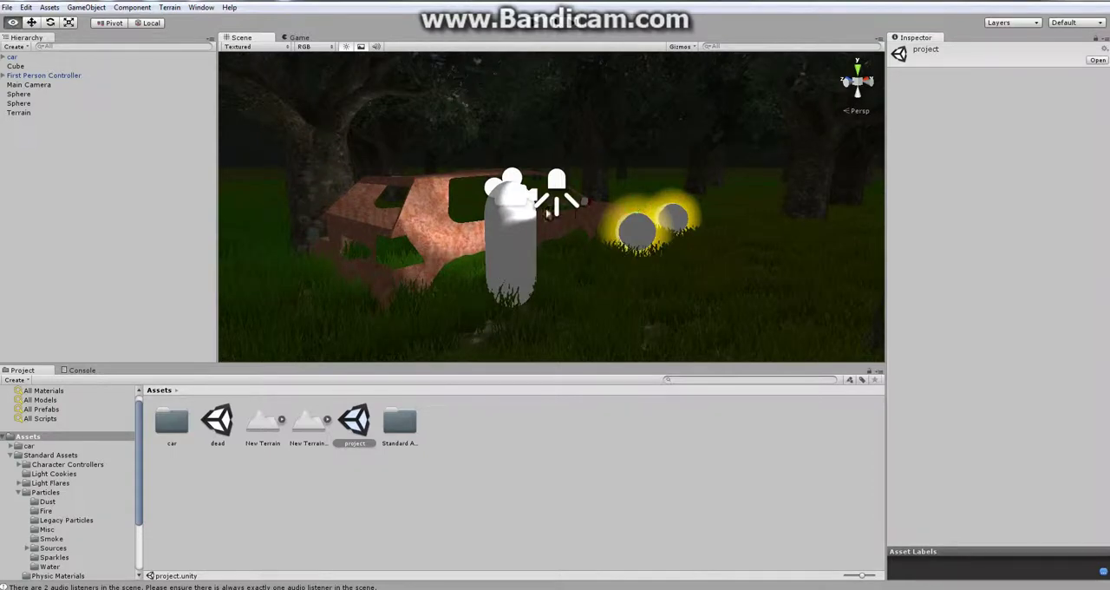
mouse_move(548, 211)
left_mouse_down("alt")
mouse_move(499, 211)
mouse_move(523, 207)
left_mouse_up("alt")
scroll(524, 206, "up", 3)
scroll(525, 207, "up", 5)
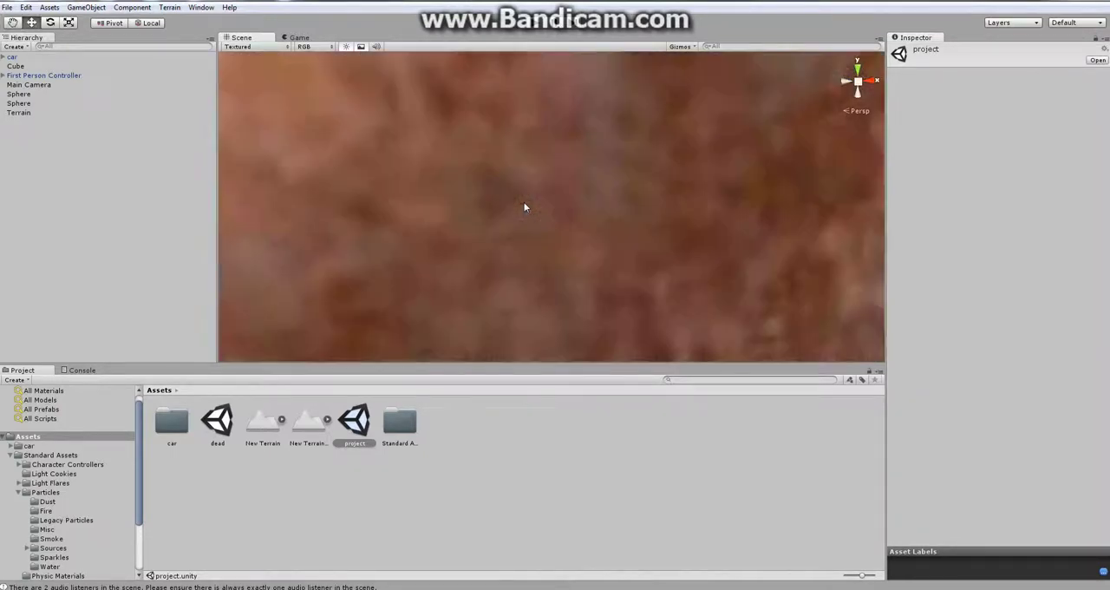
scroll(527, 204, "up", 3)
scroll(530, 202, "down", 3)
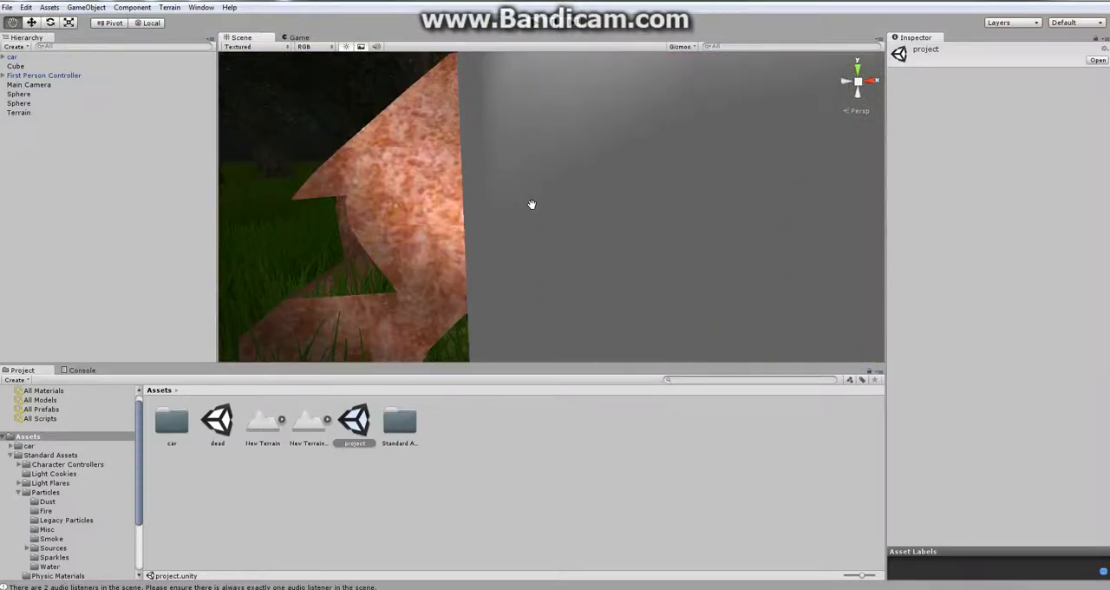
scroll(531, 204, "down", 3)
scroll(531, 204, "down", 3)
scroll(531, 208, "down", 2)
scroll(530, 204, "down", 3)
scroll(530, 204, "down", 2)
scroll(530, 204, "down", 2)
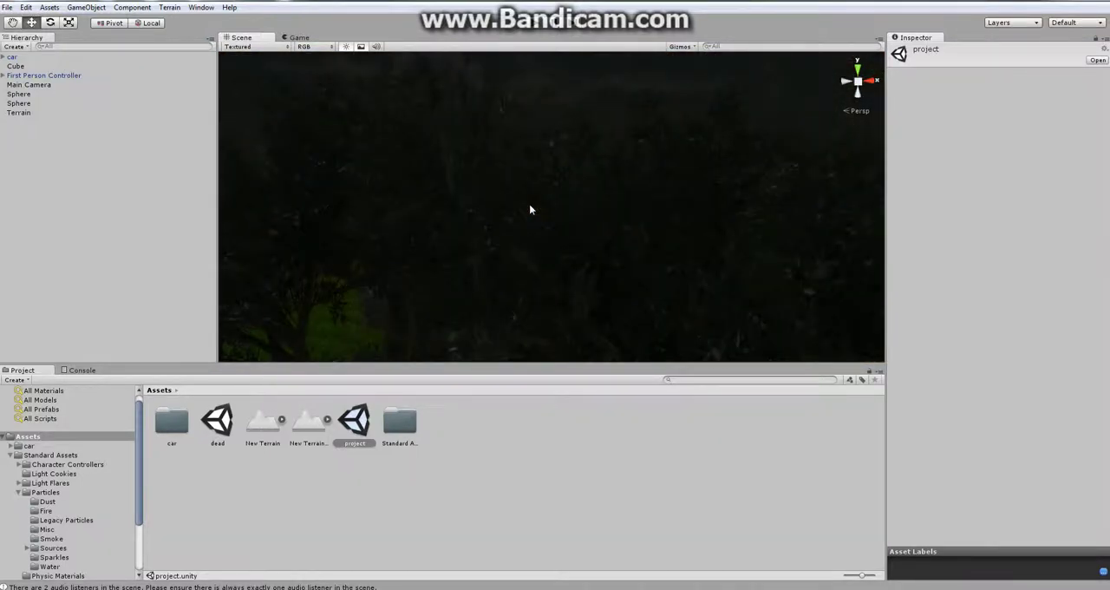
scroll(531, 209, "up", 3)
scroll(531, 209, "up", 2)
scroll(530, 209, "up", 2)
key("q")
scroll(549, 208, "down", 3)
left_click_drag(557, 208, 573, 217)
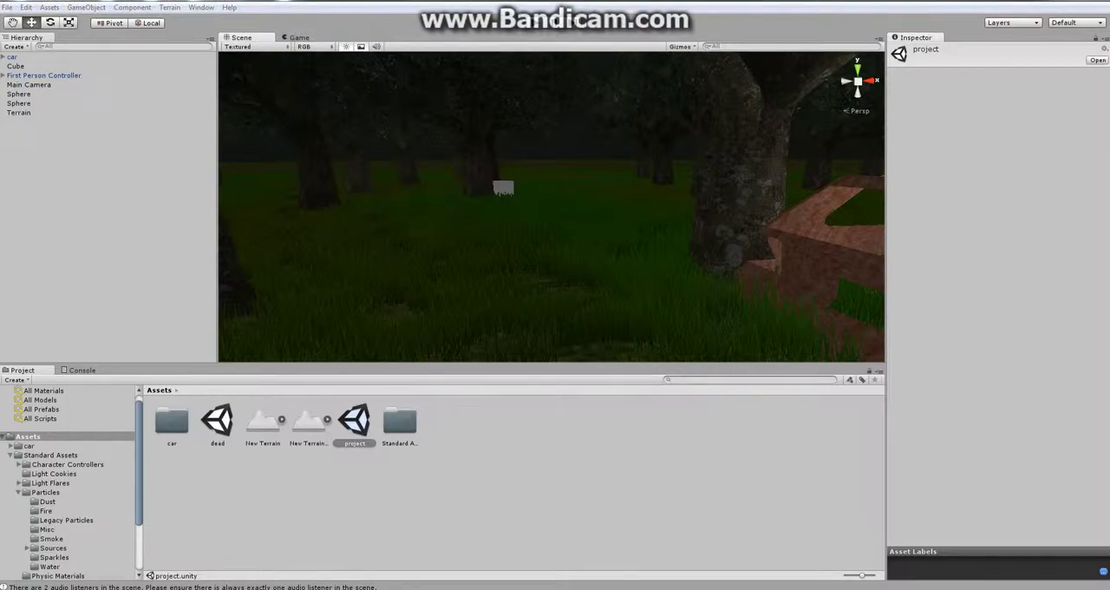